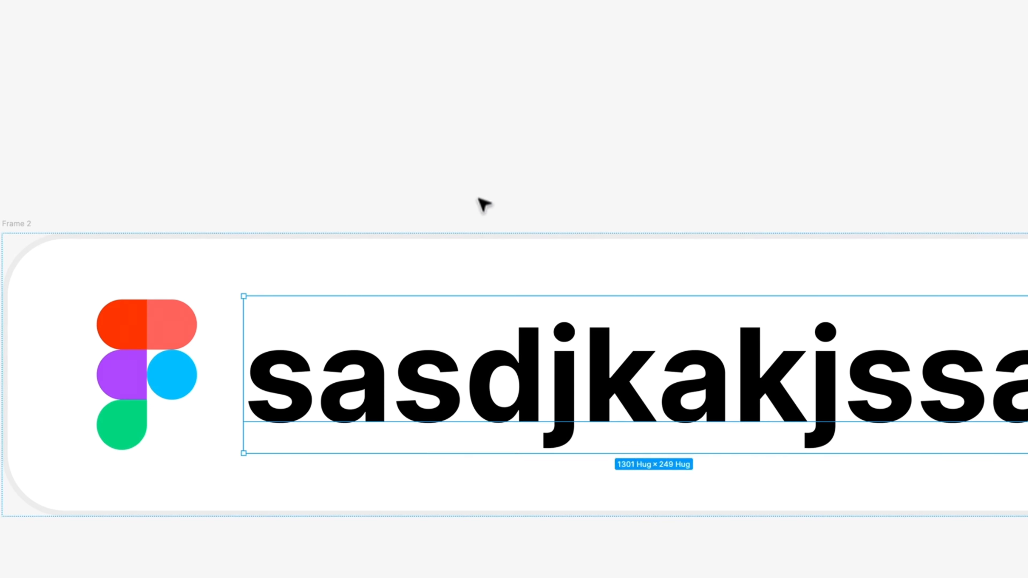
Step: Undo the recent text edits so the label in Frame 2 reads "Figma", and deselect it
key("super+z")
key("super+z")
key("super+z")
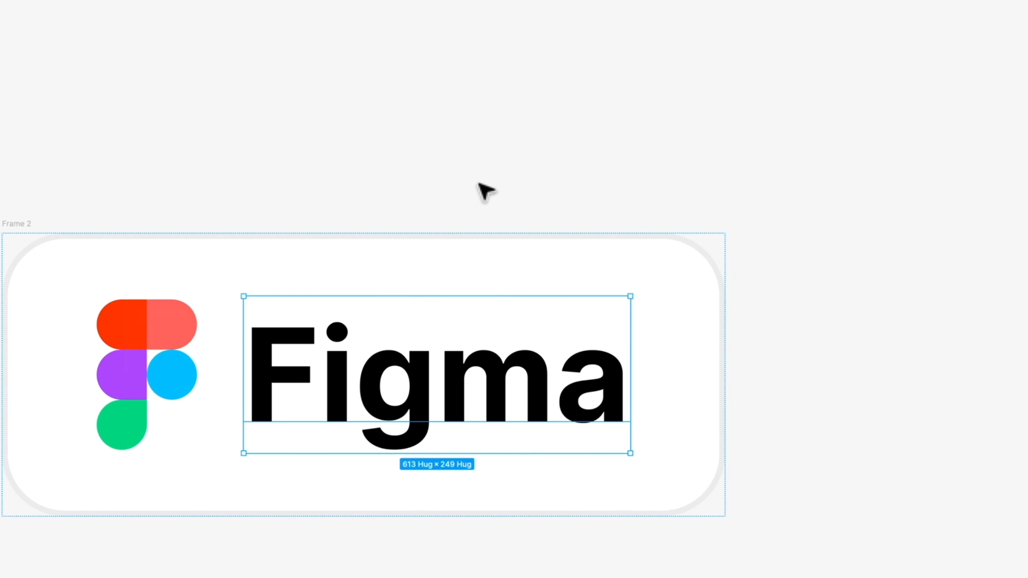
left_click(479, 181)
Step: Place a copy of the Figma text from Frame 2 on the empty canvas below that frame
scroll(479, 181, "down", 1)
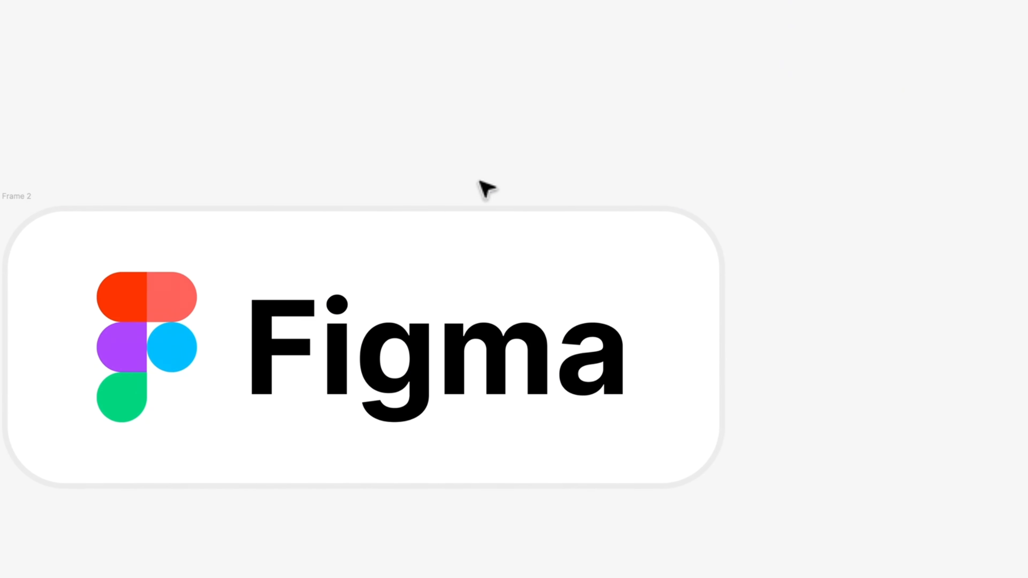
scroll(479, 178, "down", 8)
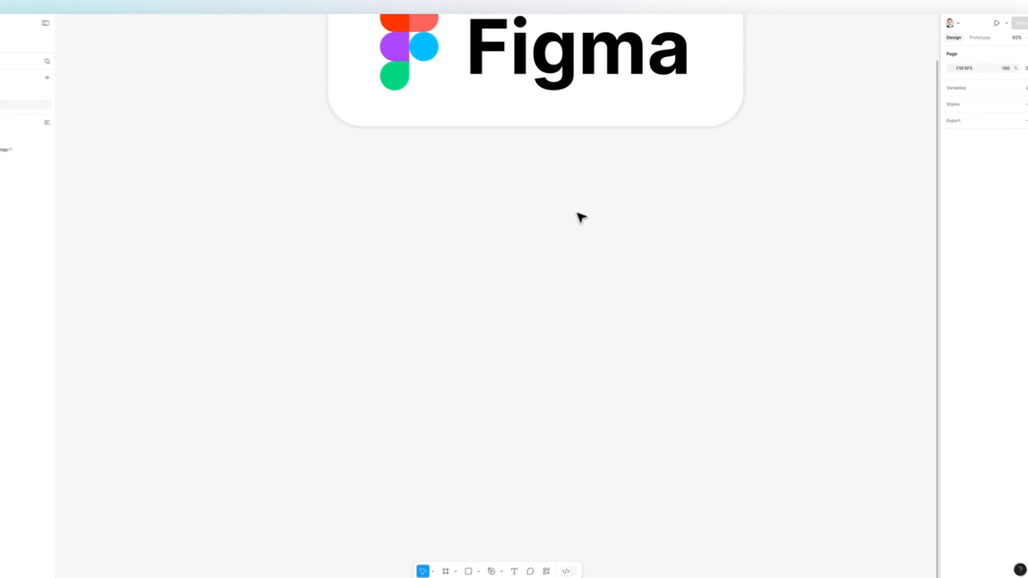
scroll(581, 218, "down", 5)
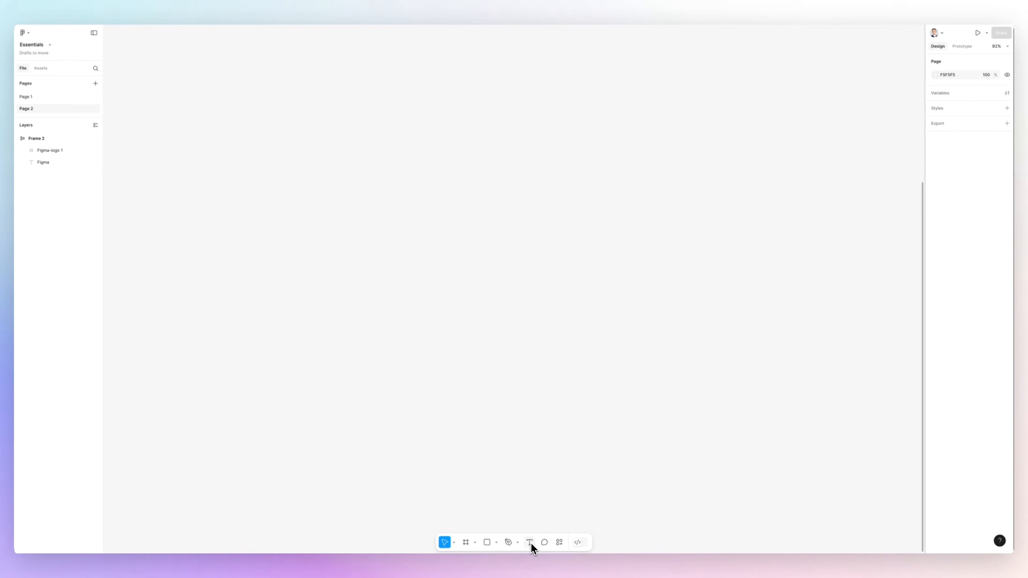
scroll(555, 268, "up", 5)
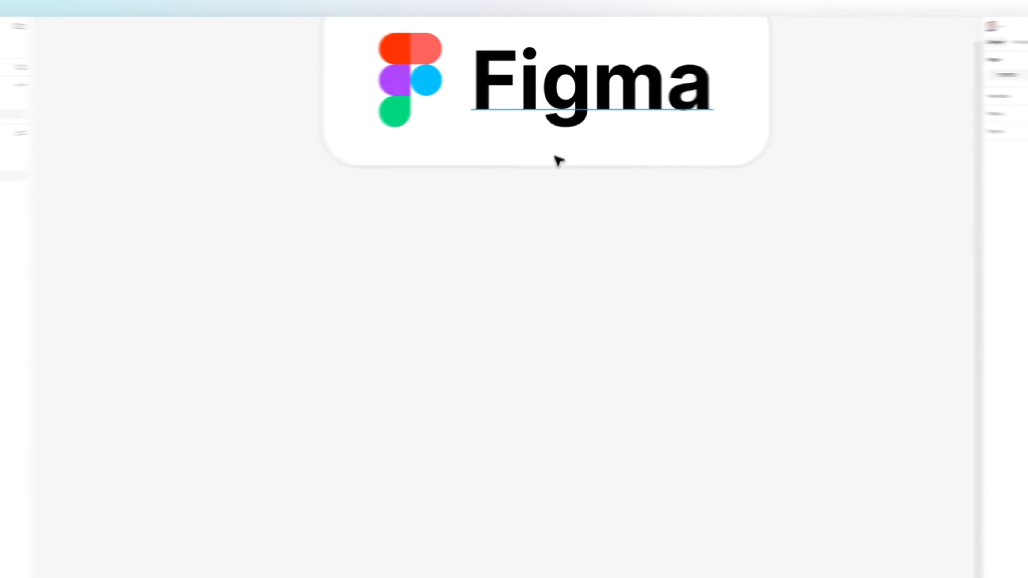
left_click(559, 89)
left_click_drag(559, 89, 515, 393)
scroll(515, 391, "down", 5)
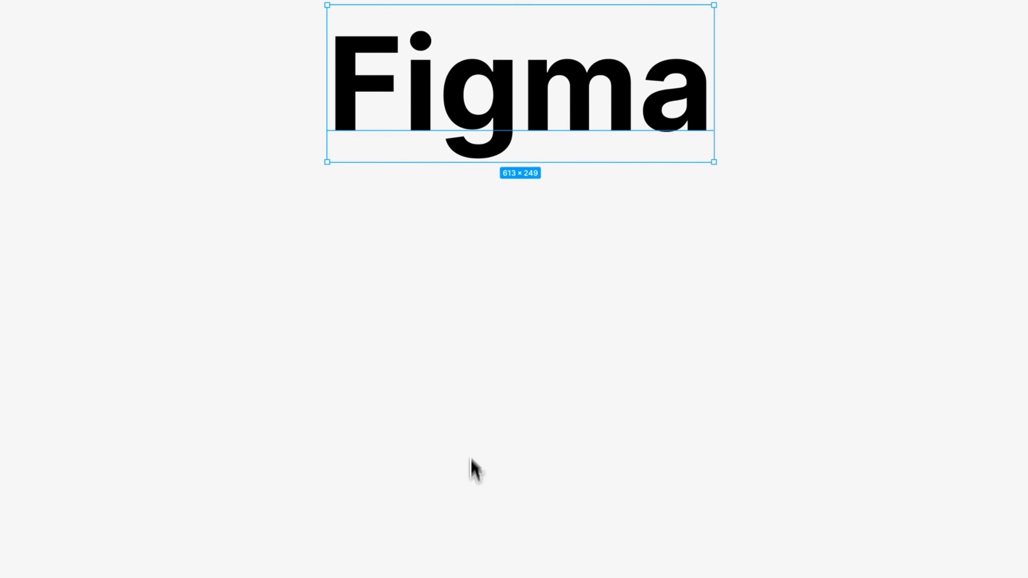
scroll(476, 470, "up", 5)
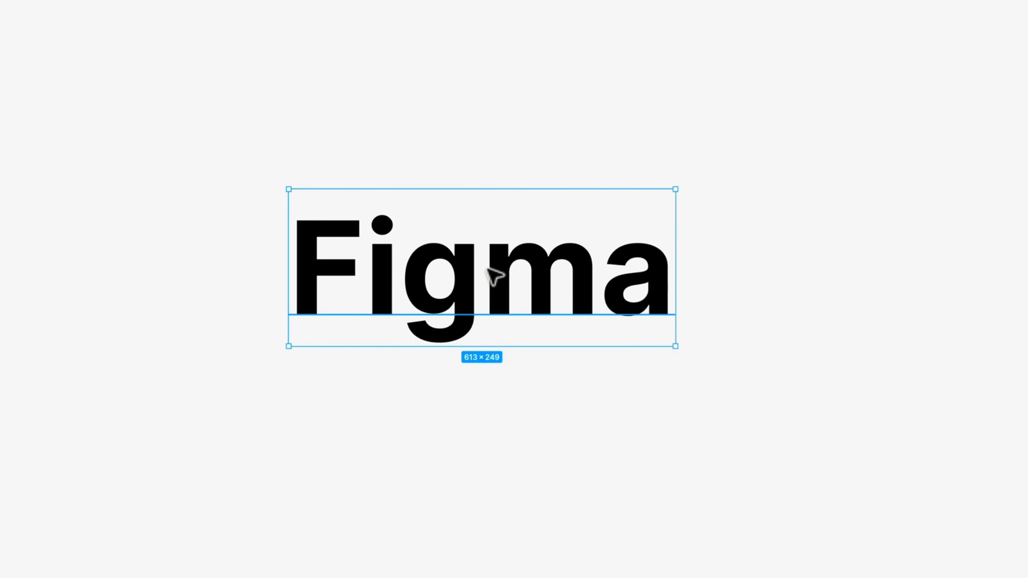
Step: Wrap the copied Figma text in an auto layout frame and give the frame a white FFFFFF fill
right_click(494, 278)
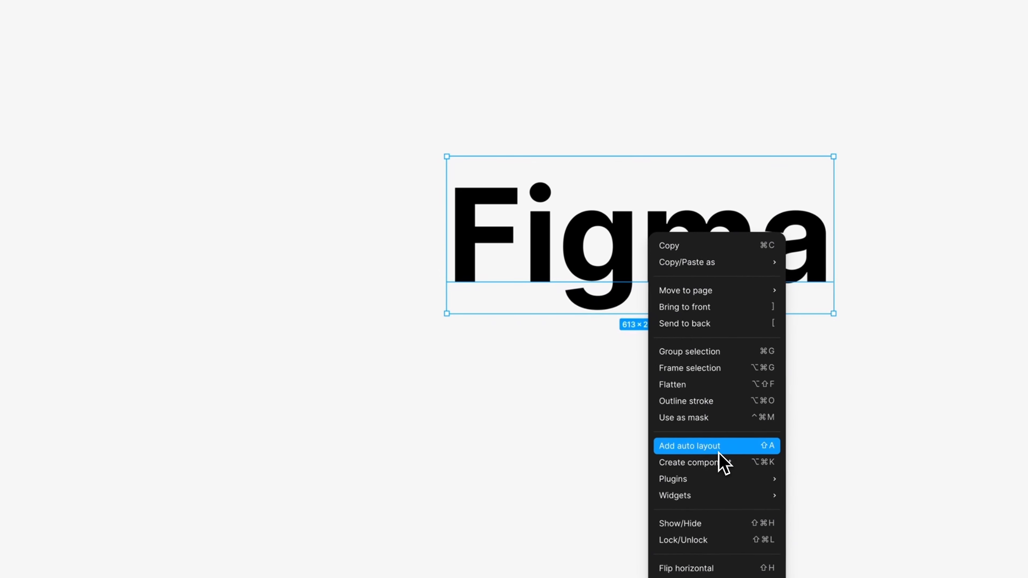
left_click(720, 453)
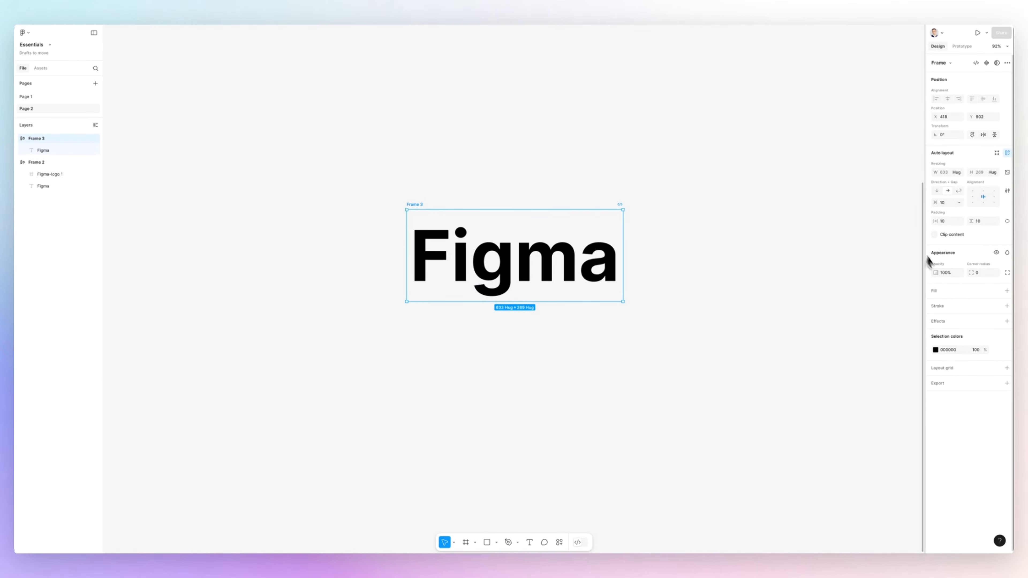
left_click(938, 292)
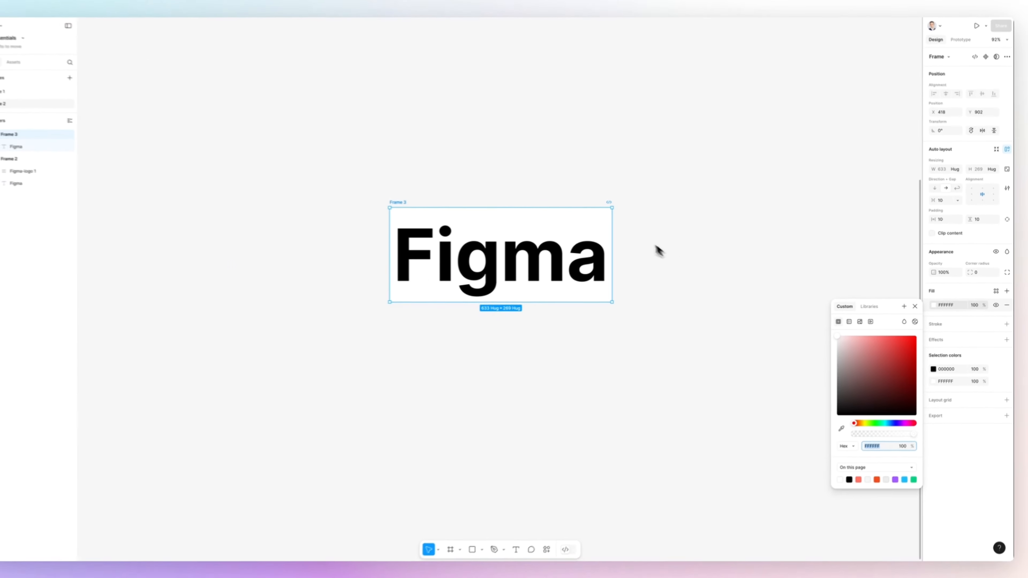
scroll(505, 228, "up", 5)
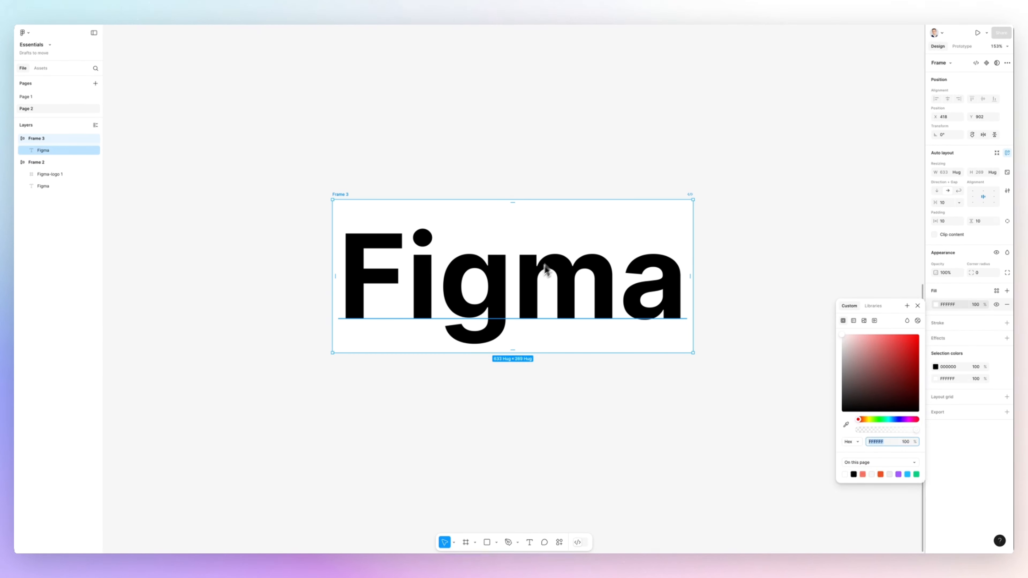
scroll(548, 276, "down", 5)
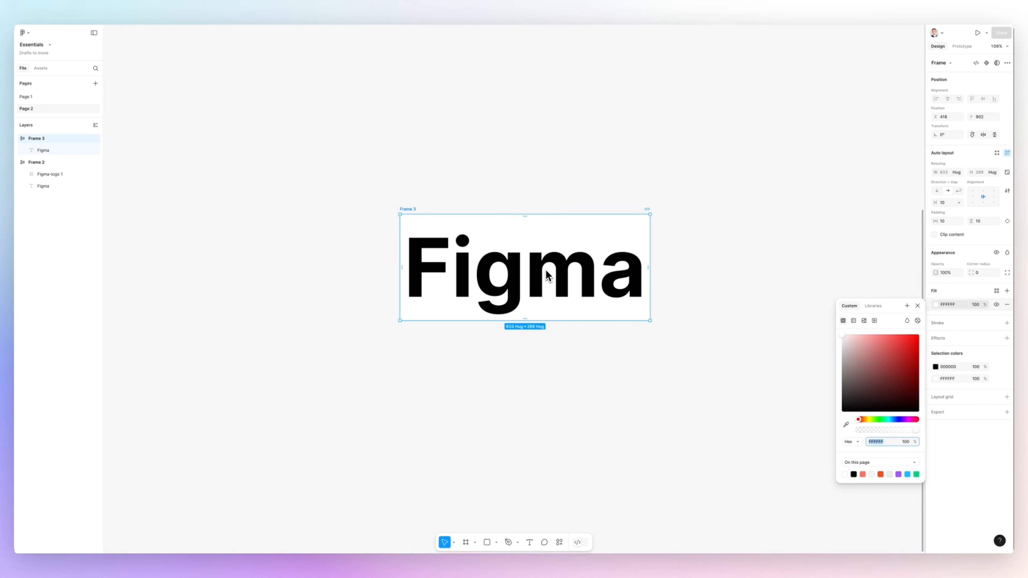
scroll(545, 274, "down", 1)
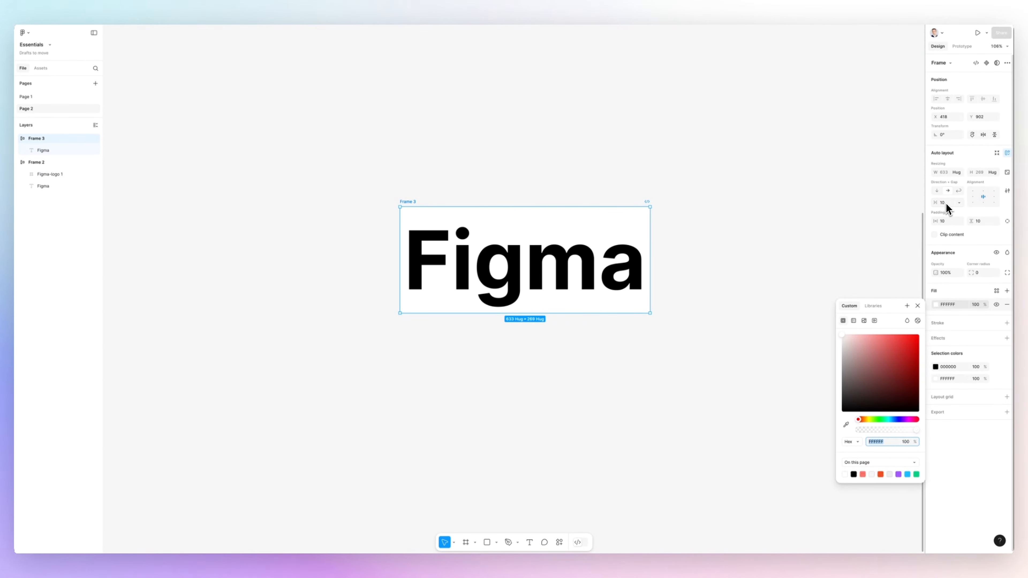
Step: Set Frame 3's horizontal padding to 128 and its vertical padding to 108
left_click(949, 223)
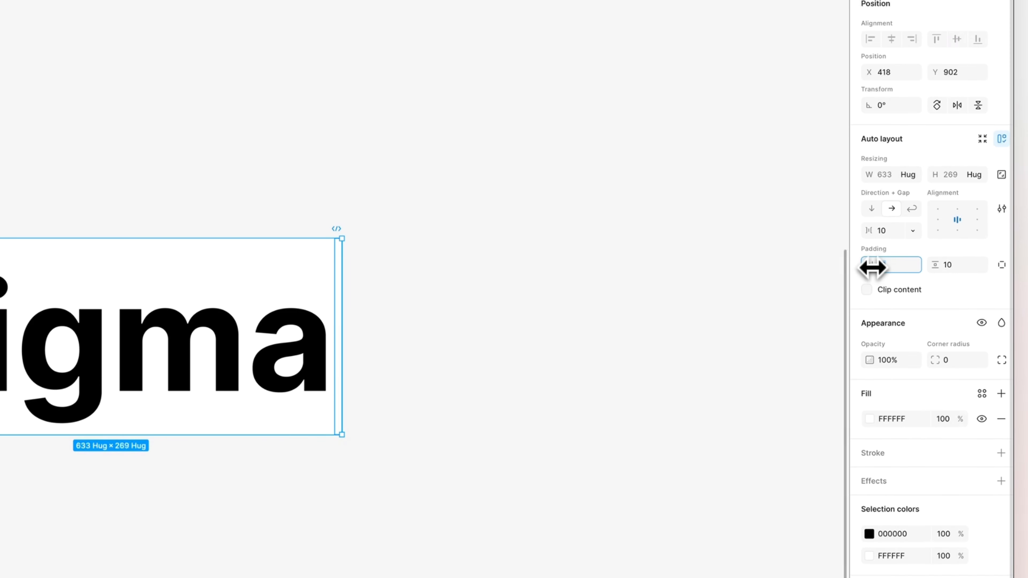
left_click_drag(874, 266, 964, 270)
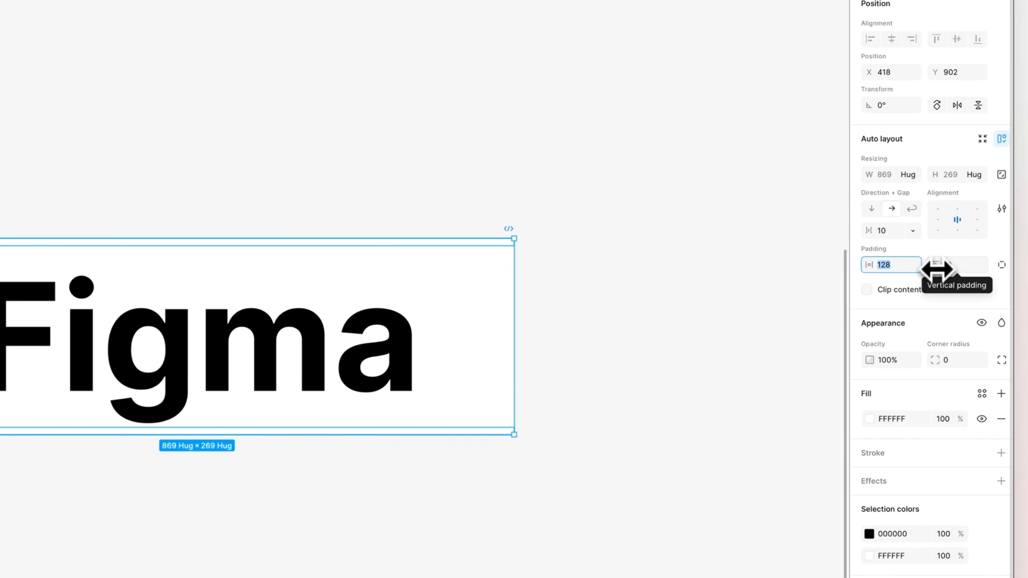
left_click_drag(937, 269, 1021, 279)
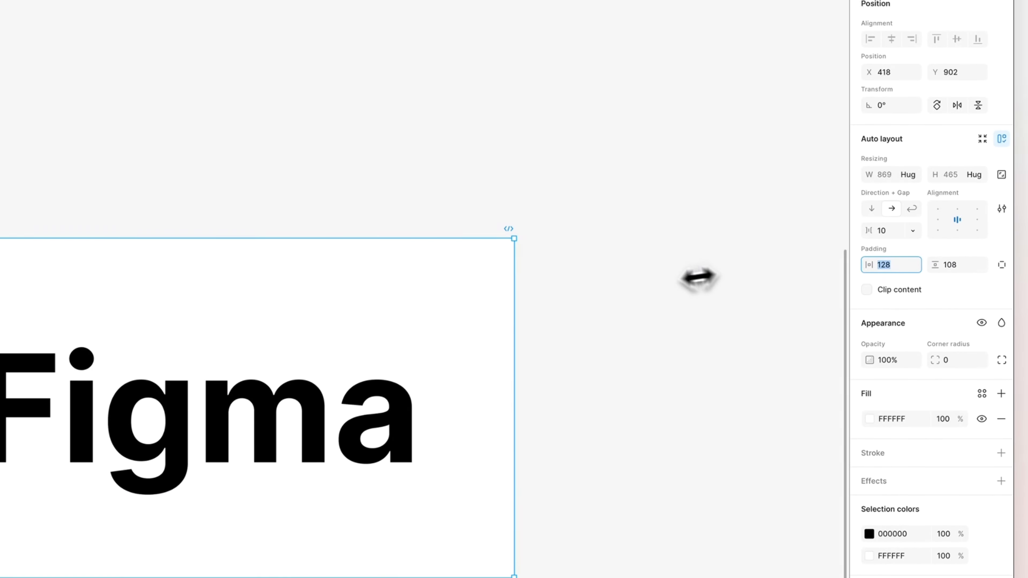
scroll(688, 280, "down", 2)
scroll(688, 279, "right", 2)
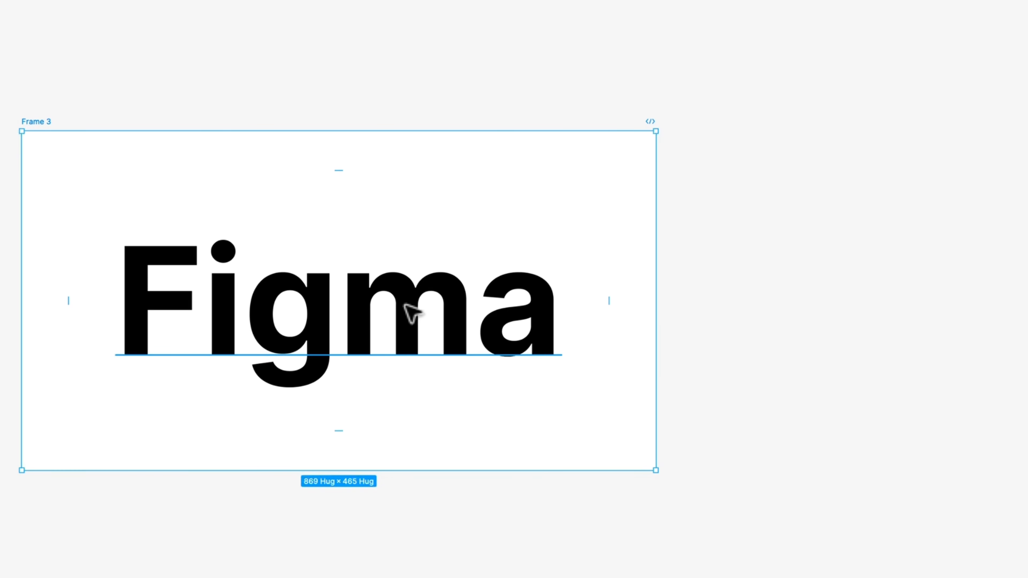
Step: Duplicate the Figma text inside Frame 3
left_click(411, 314)
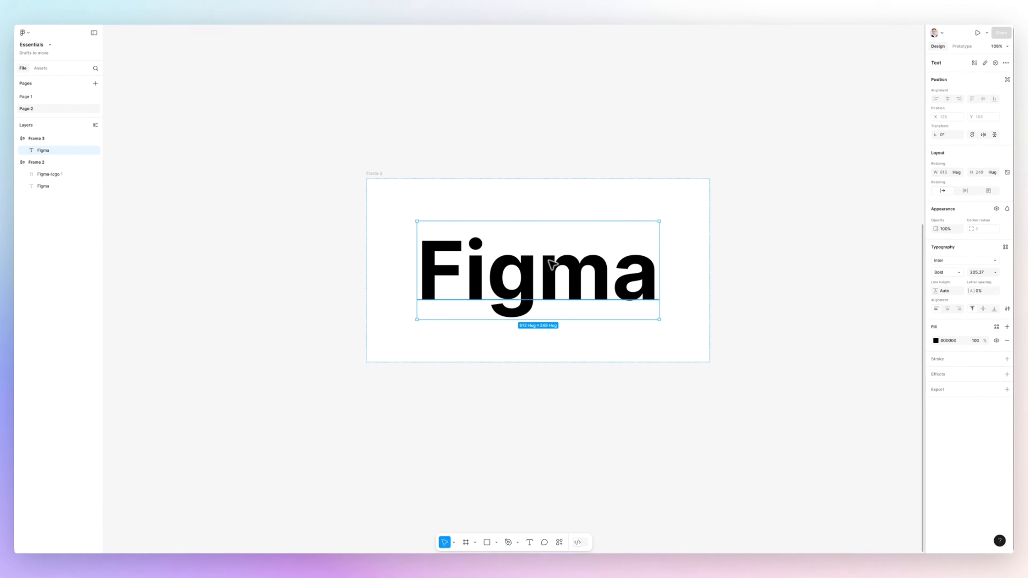
key("ctrl+d")
scroll(553, 264, "right", 3)
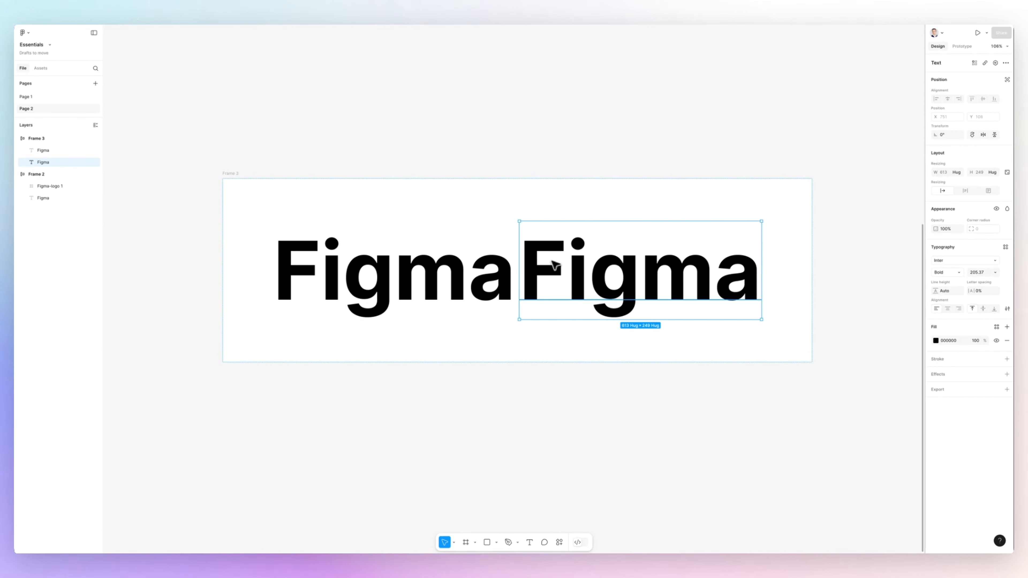
scroll(554, 265, "down", 2)
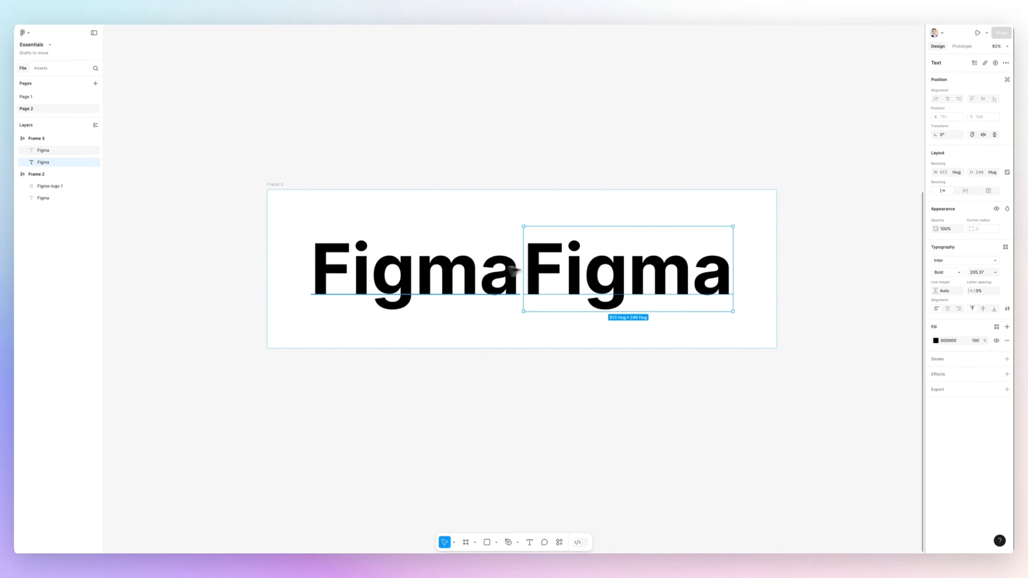
scroll(547, 261, "right", 1)
scroll(547, 261, "up", 1)
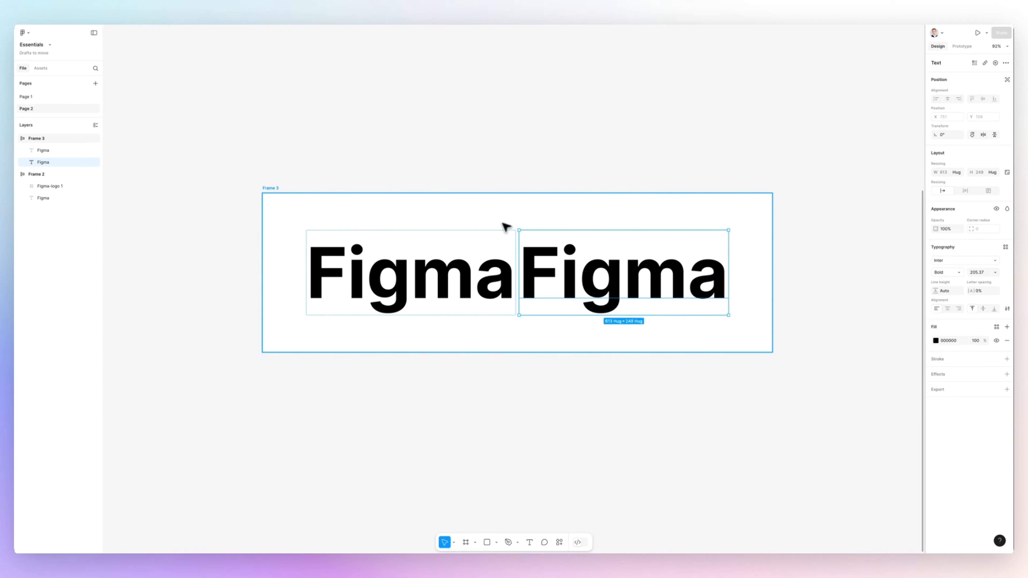
Step: Switch Frame 3 to a vertical layout direction and duplicate the lower Figma text once more
left_click(512, 218)
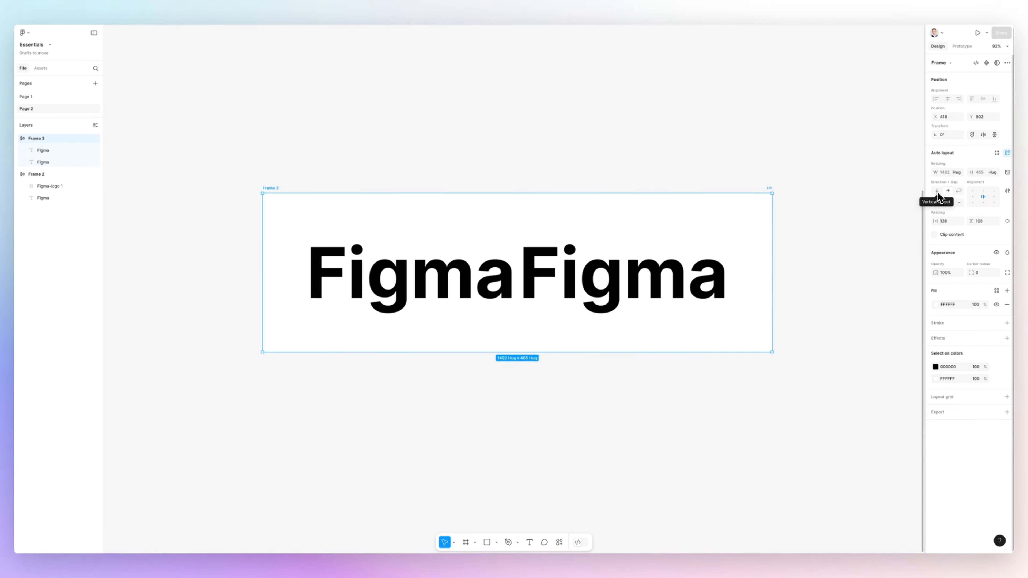
left_click(937, 192)
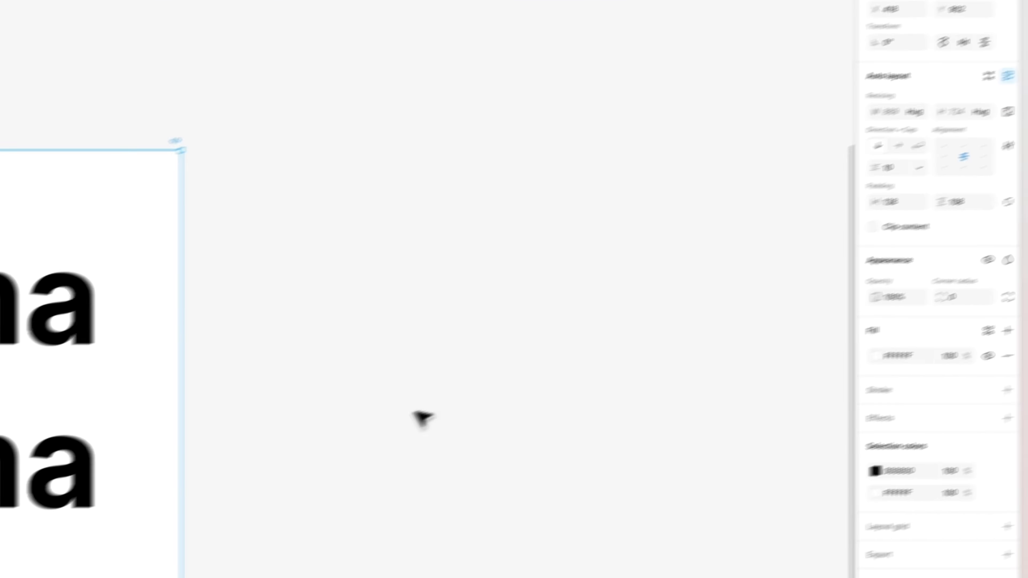
left_click(288, 383)
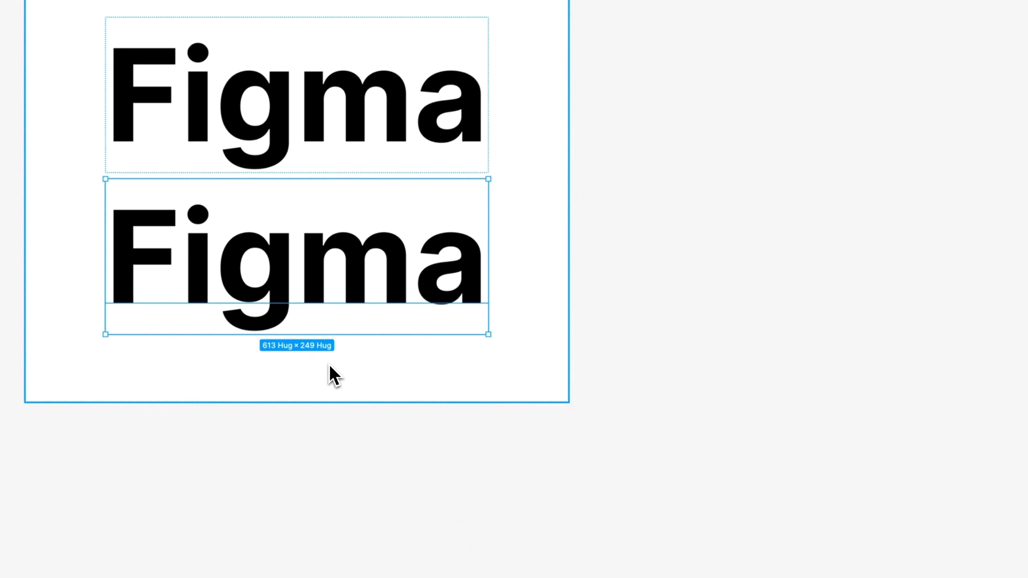
key("super+d")
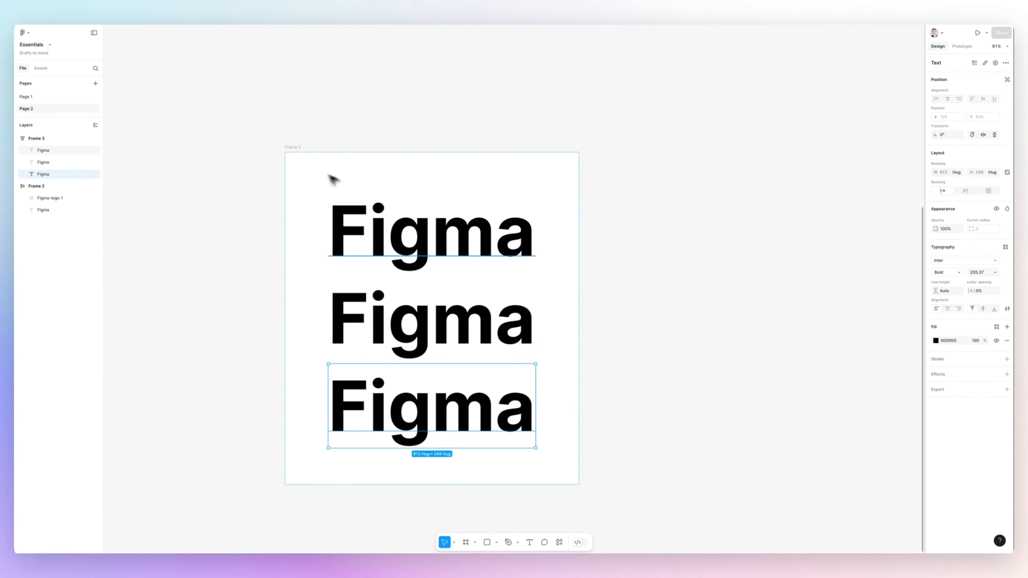
Step: Delete the two duplicate Figma texts from Frame 3, keeping a single one
left_click(431, 314)
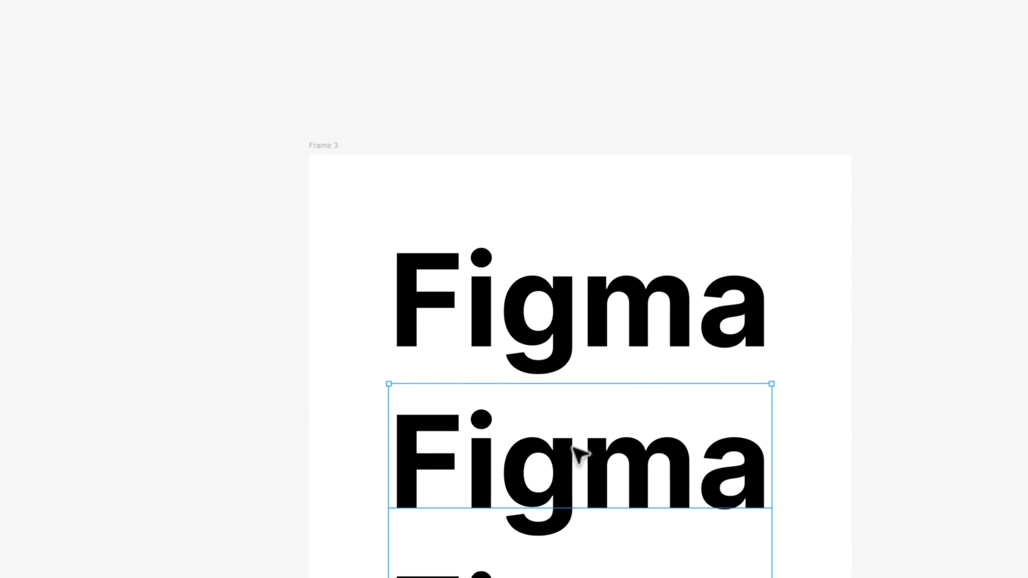
key("Delete")
scroll(580, 395, "down", 4)
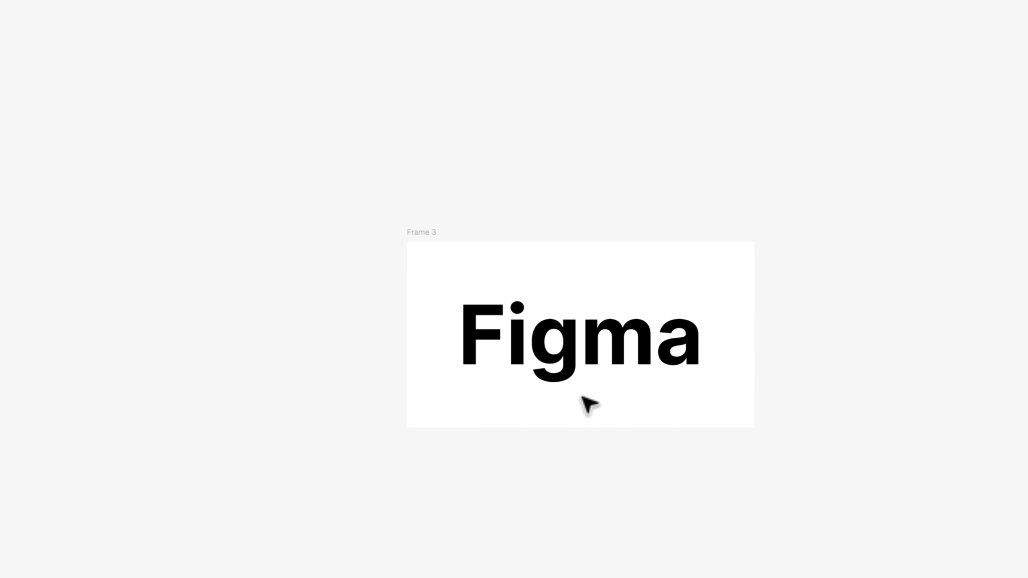
Step: Copy the Figma logo out of Frame 2 and place the copy on the canvas beside Frame 3
scroll(580, 395, "up", 7)
left_click(433, 103)
left_click_drag(444, 121, 286, 404)
scroll(289, 397, "down", 3)
scroll(298, 381, "down", 2)
scroll(395, 282, "down", 1)
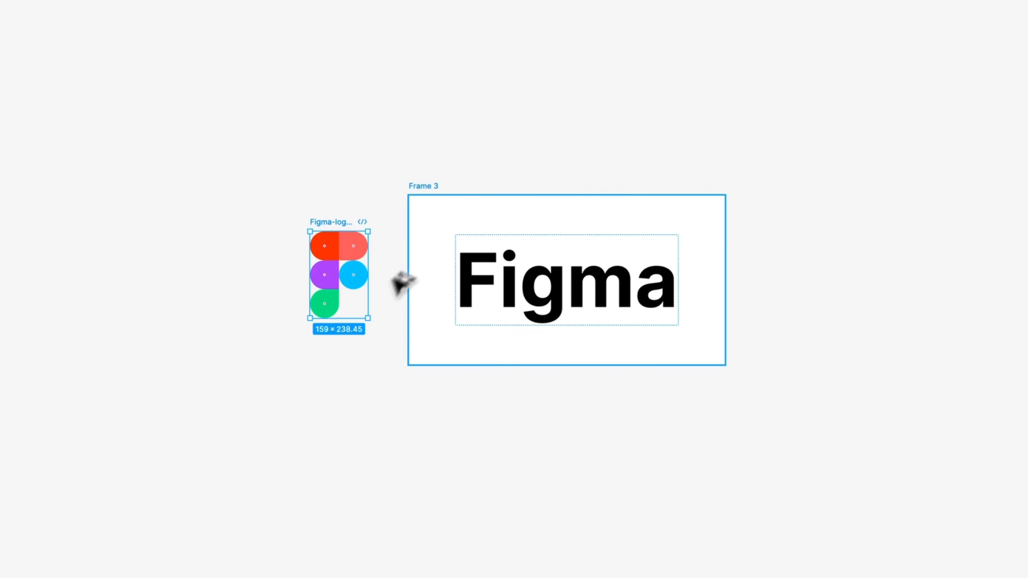
scroll(419, 253, "up", 5)
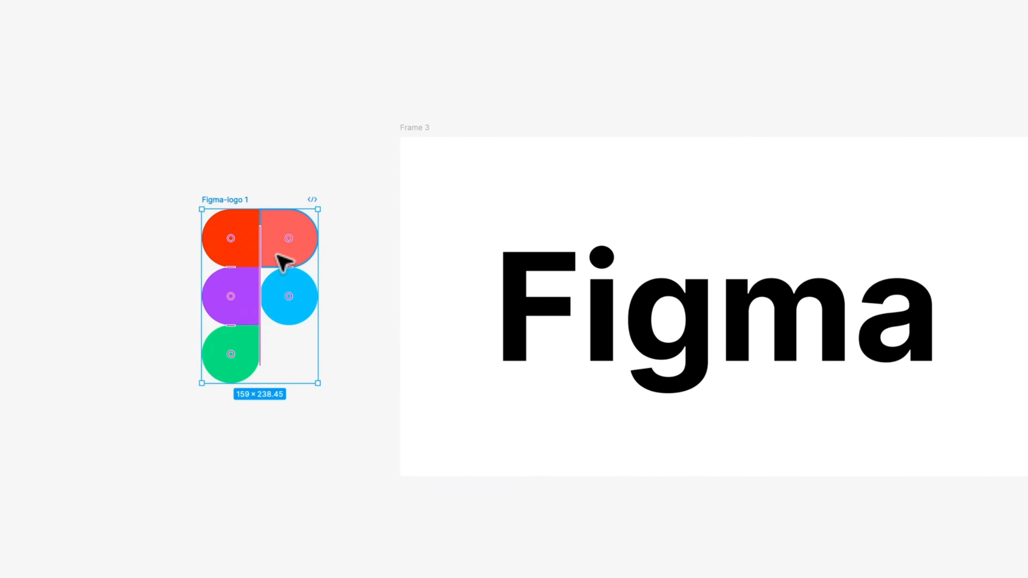
Step: Move the copied Figma logo into Frame 3, placing it before the Figma text in the auto layout
left_click_drag(275, 269, 565, 278)
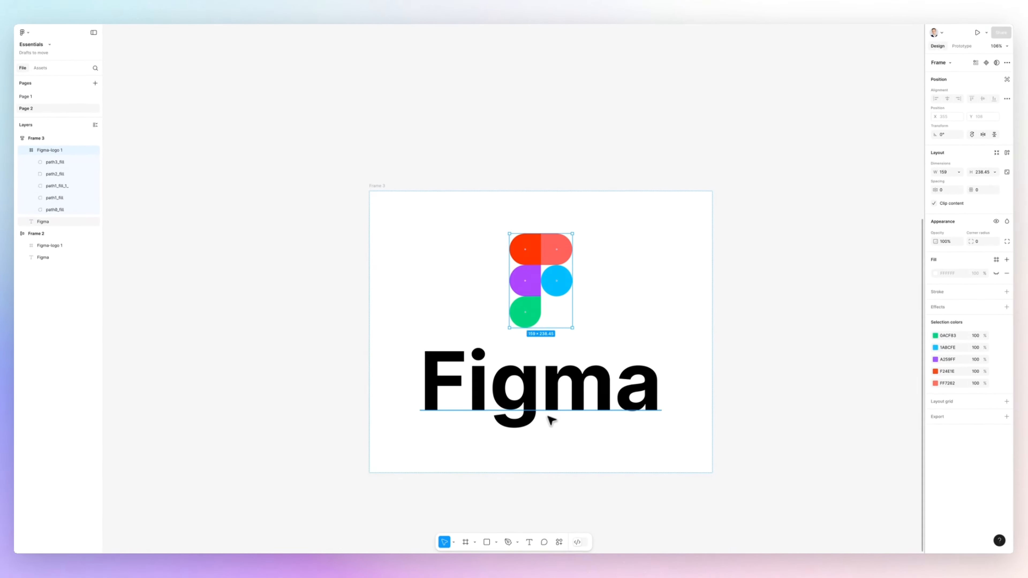
left_click(606, 233)
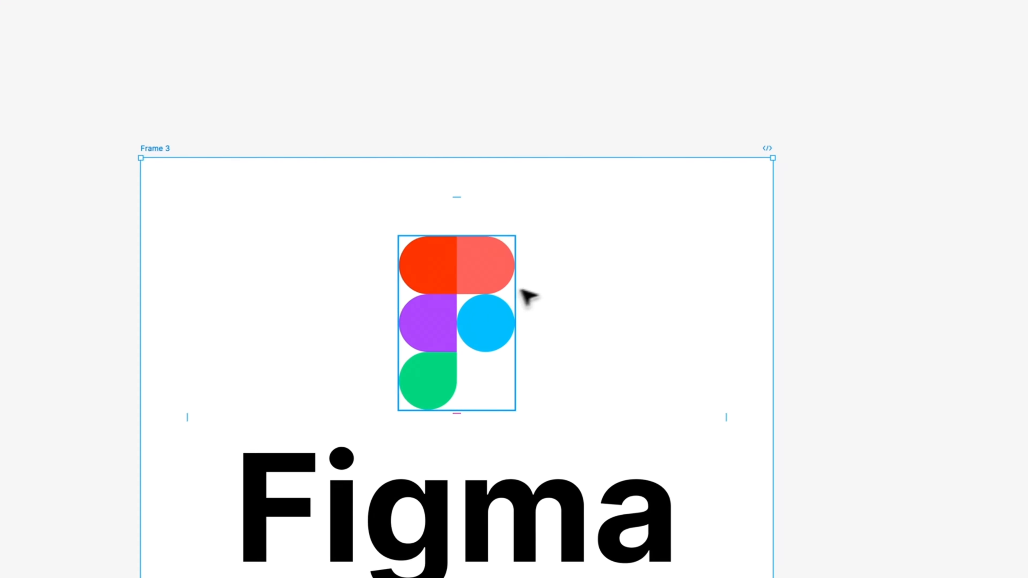
left_click(485, 308)
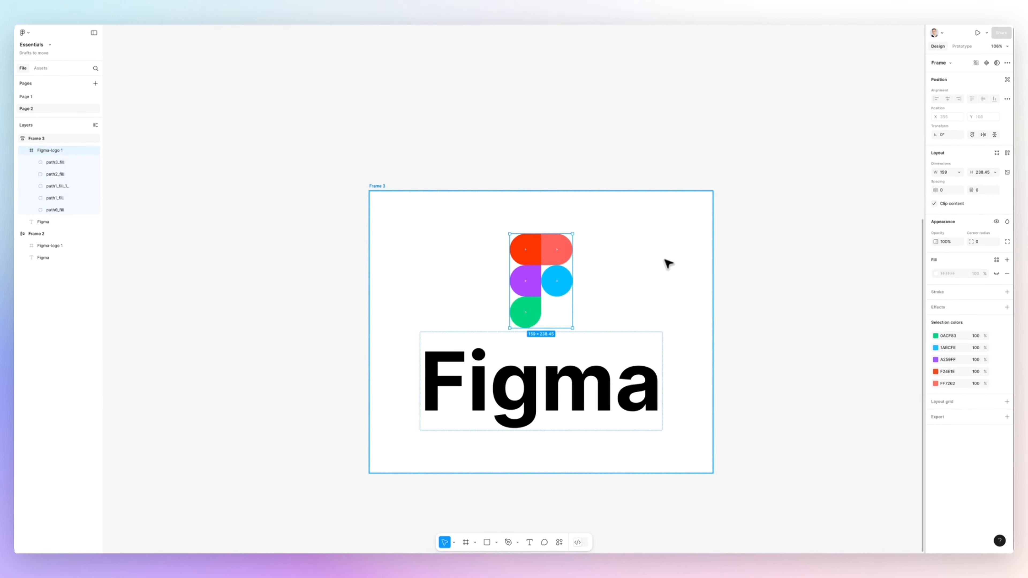
Step: Switch Frame 3 to a horizontal layout direction and widen the gap between logo and text to about 95
left_click(668, 266)
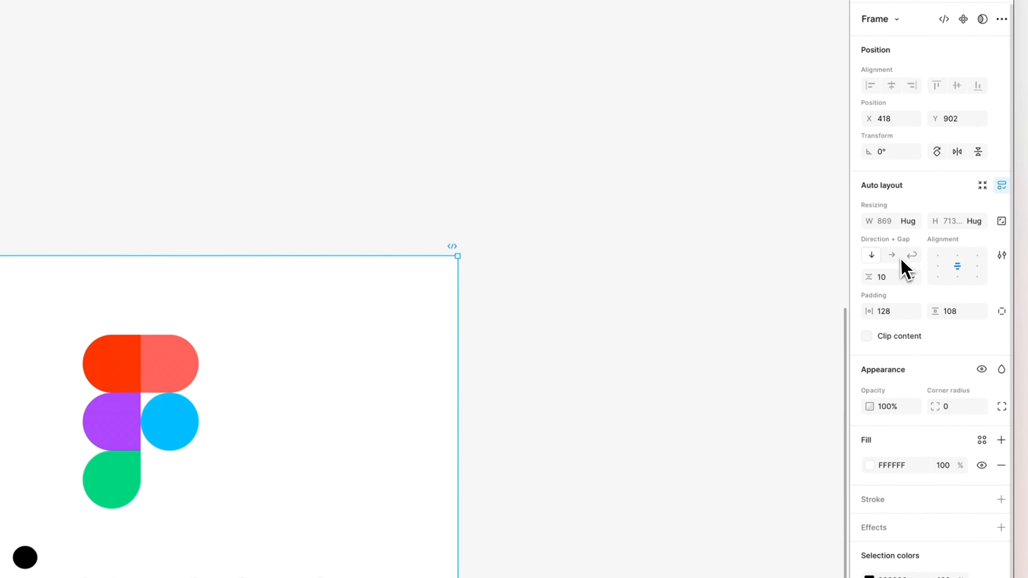
left_click(892, 255)
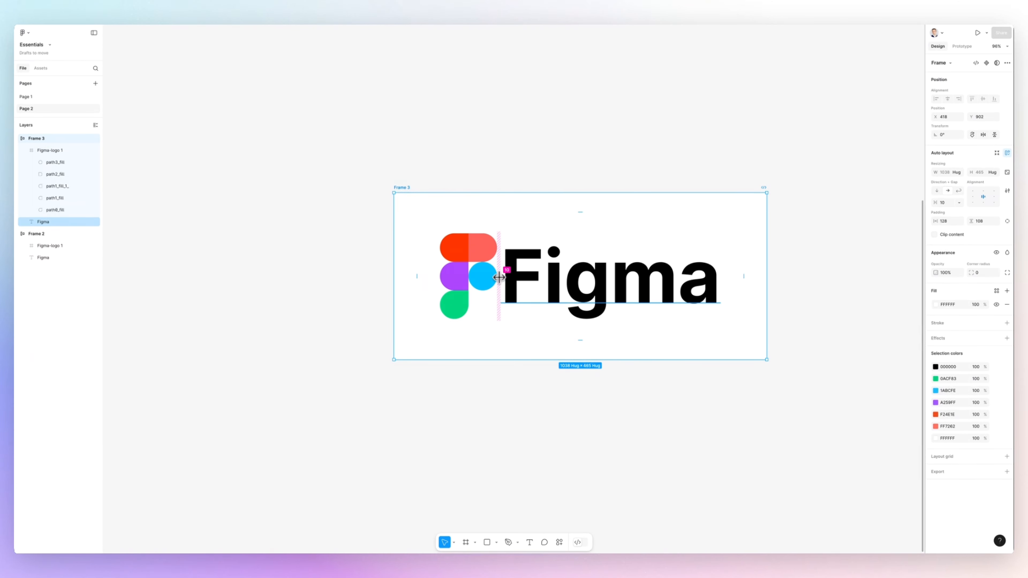
left_click_drag(499, 277, 515, 278)
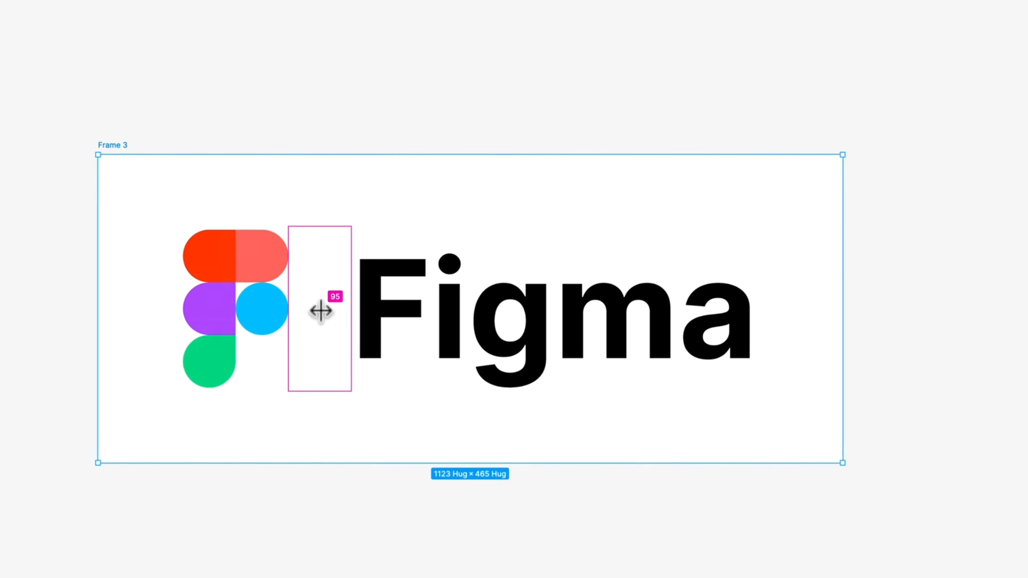
Step: Set the auto layout gap between Frame 3's logo and text to 81
left_click_drag(321, 311, 323, 309)
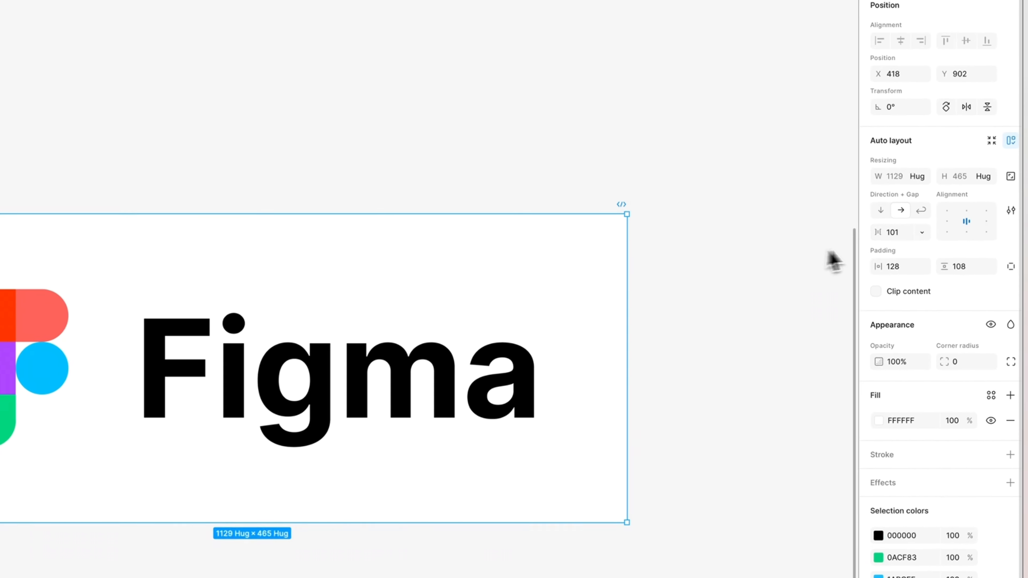
left_click(896, 238)
double_click(895, 238)
key("shift+Down")
key("shift+Down")
key("shift+Down")
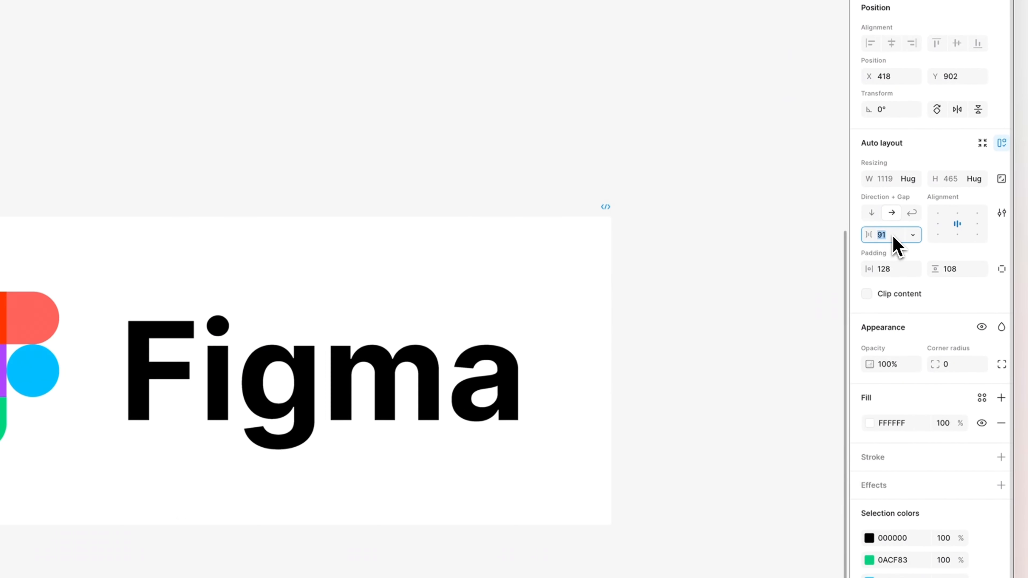
key("shift+Up")
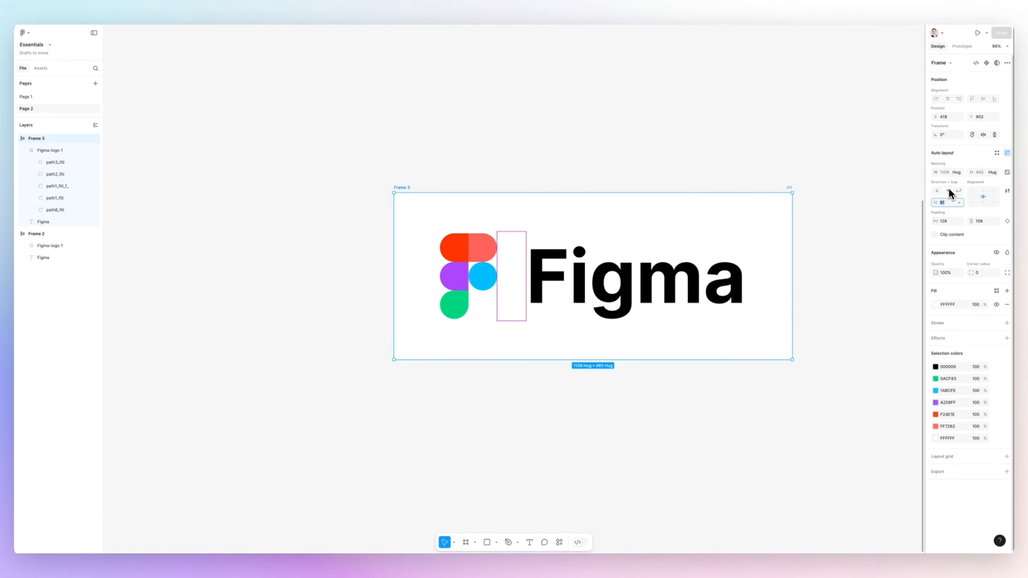
left_click(812, 159)
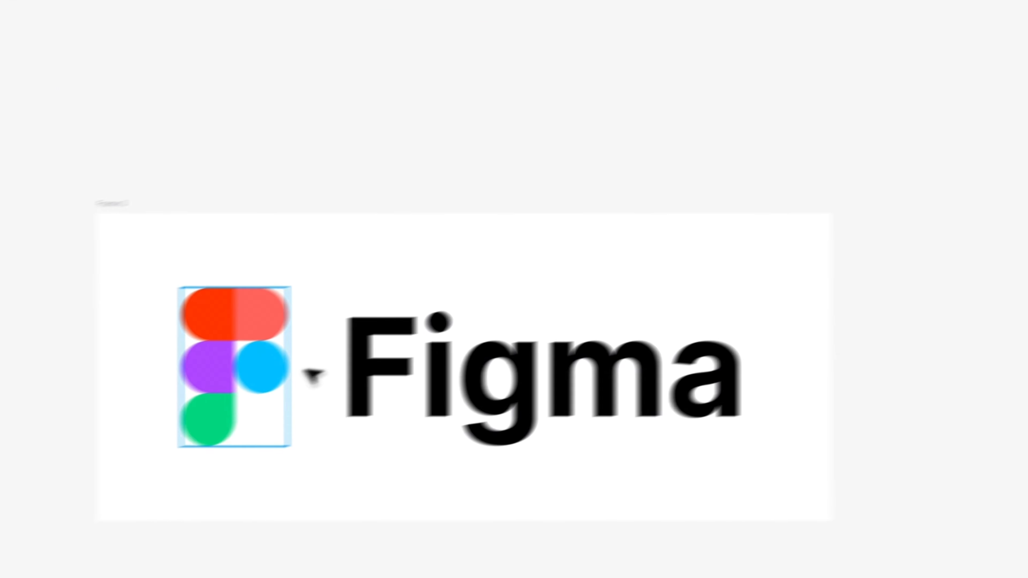
Step: Duplicate the Figma logo inside Frame 3's auto layout
scroll(132, 422, "down", 4)
left_click(246, 422)
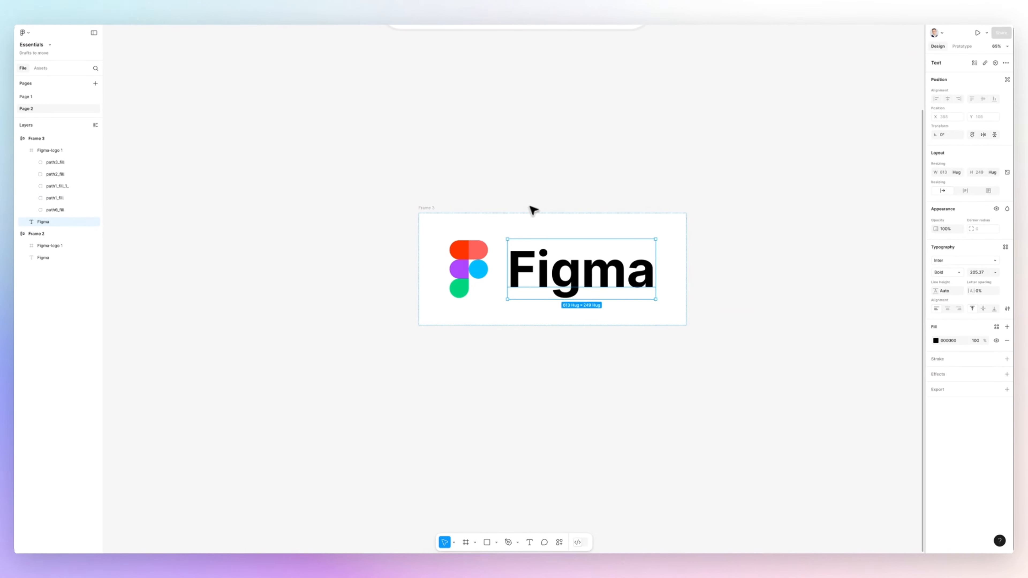
left_click(481, 268)
key("ctrl+d")
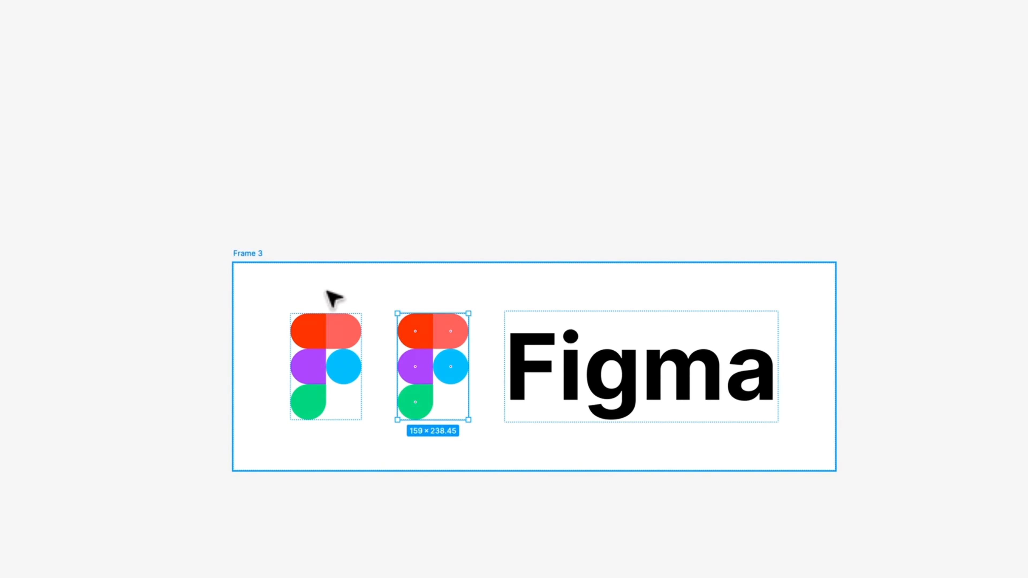
Step: Increase Frame 3's padding to 301 horizontally and 422 vertically
left_click(294, 271)
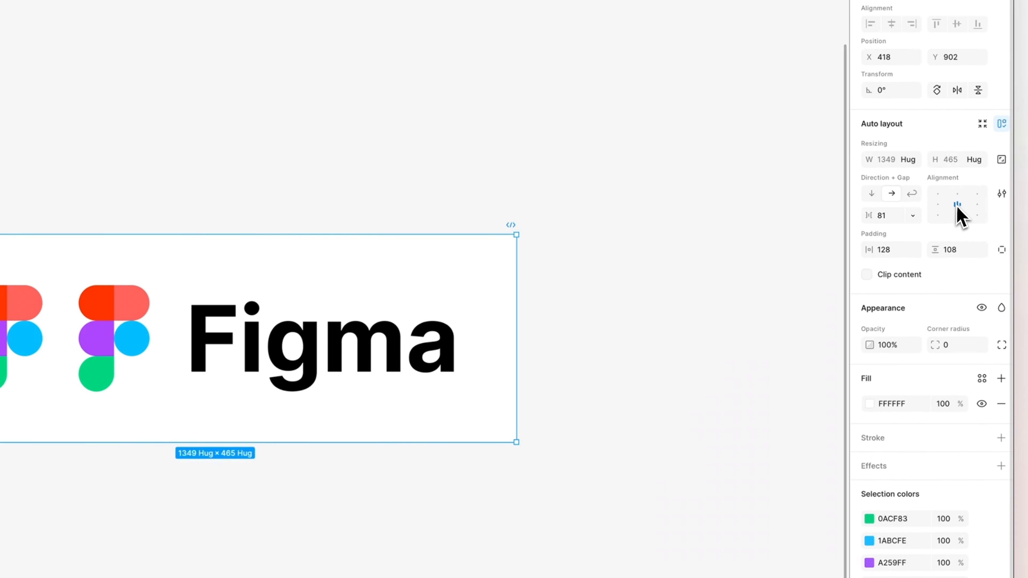
left_click_drag(930, 256, 1017, 289)
left_click_drag(943, 274, 1014, 282)
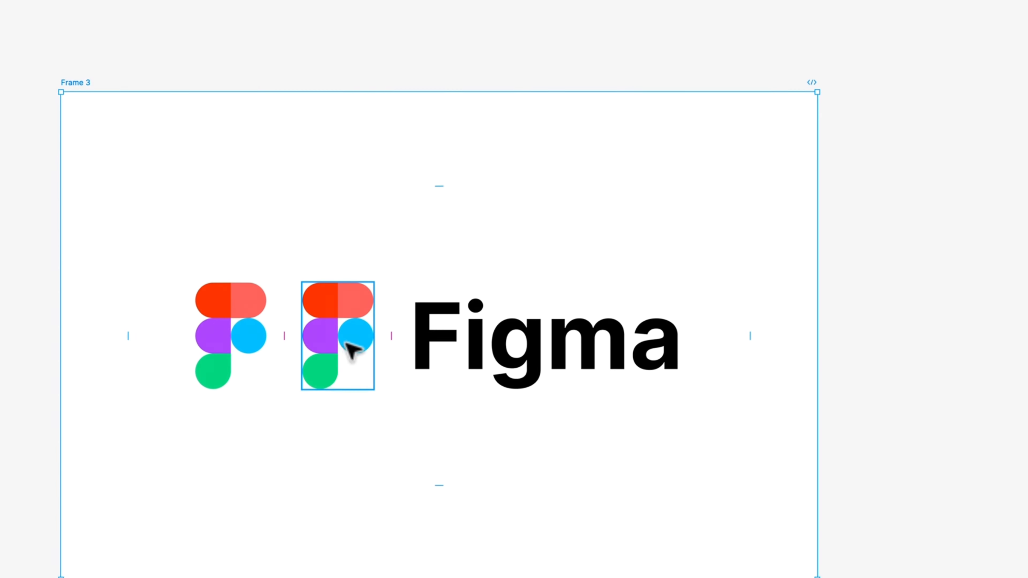
Step: Delete the duplicate Figma logo next to the text and set Frame 3's content alignment to top left
left_click(340, 350)
key("Delete")
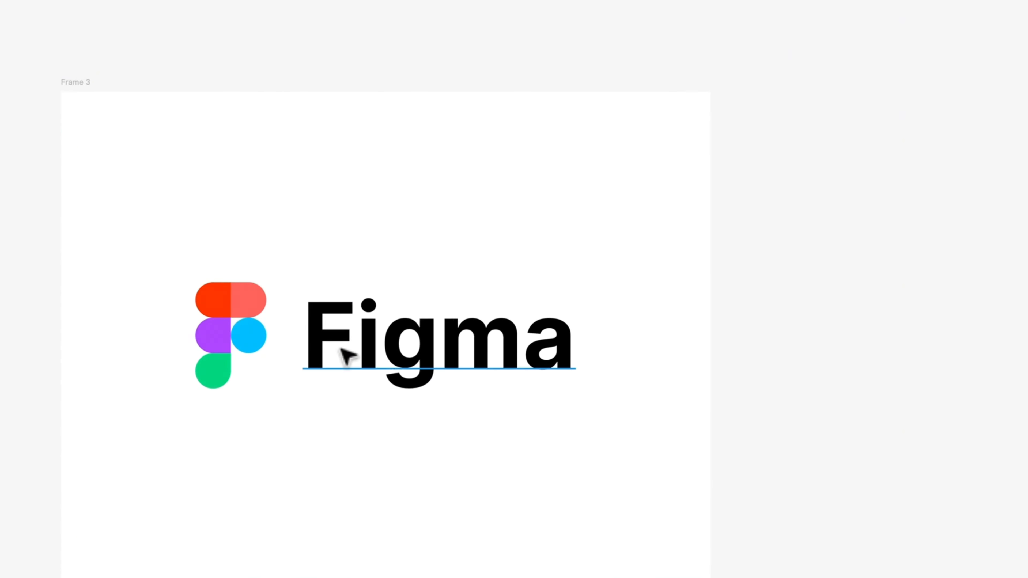
left_click(408, 200)
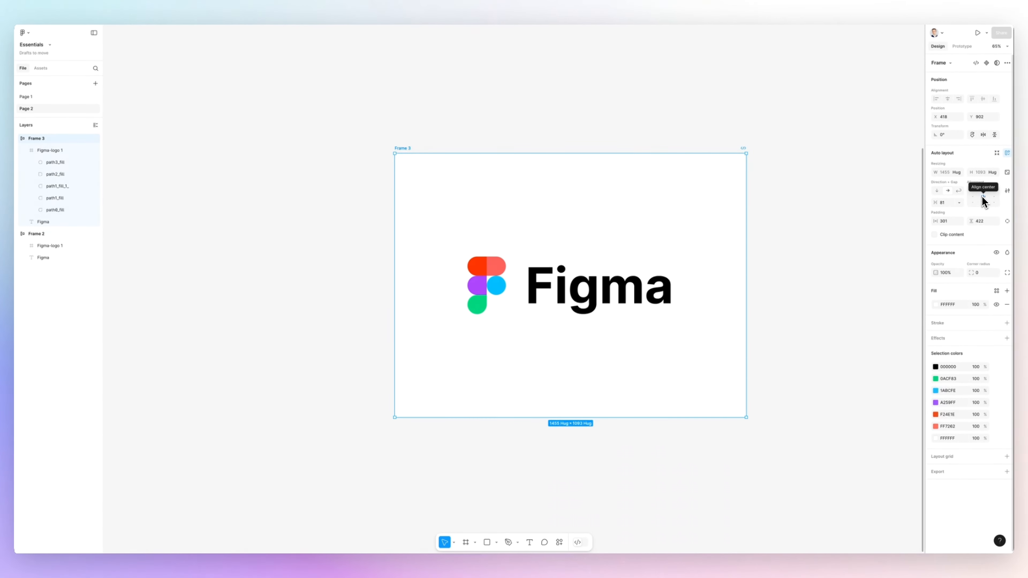
left_click(975, 190)
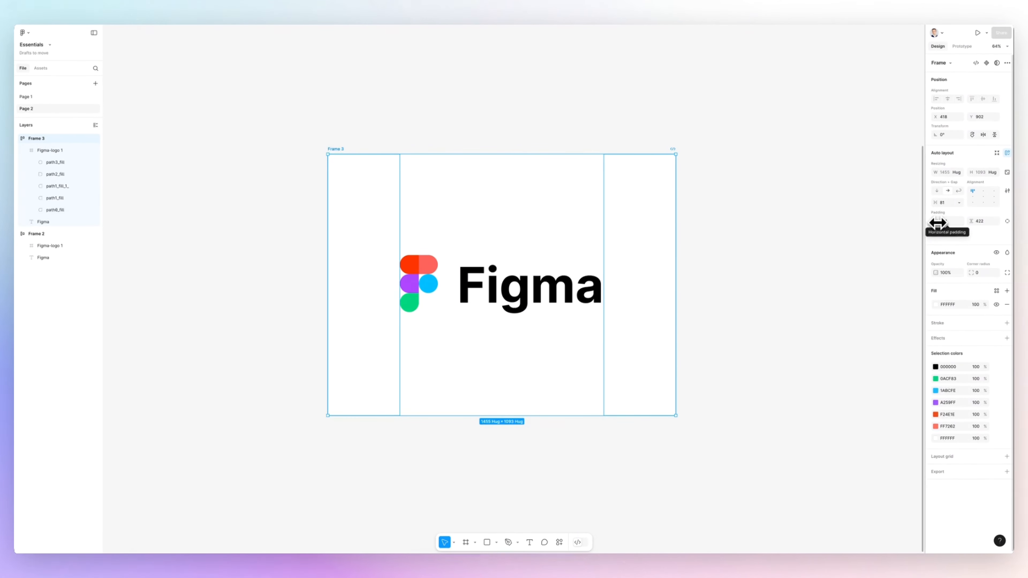
Step: Reduce Frame 3's padding to 110 horizontally and 73 vertically, and enlarge the frame to about 1985 × 1475
left_click_drag(939, 222, 822, 224)
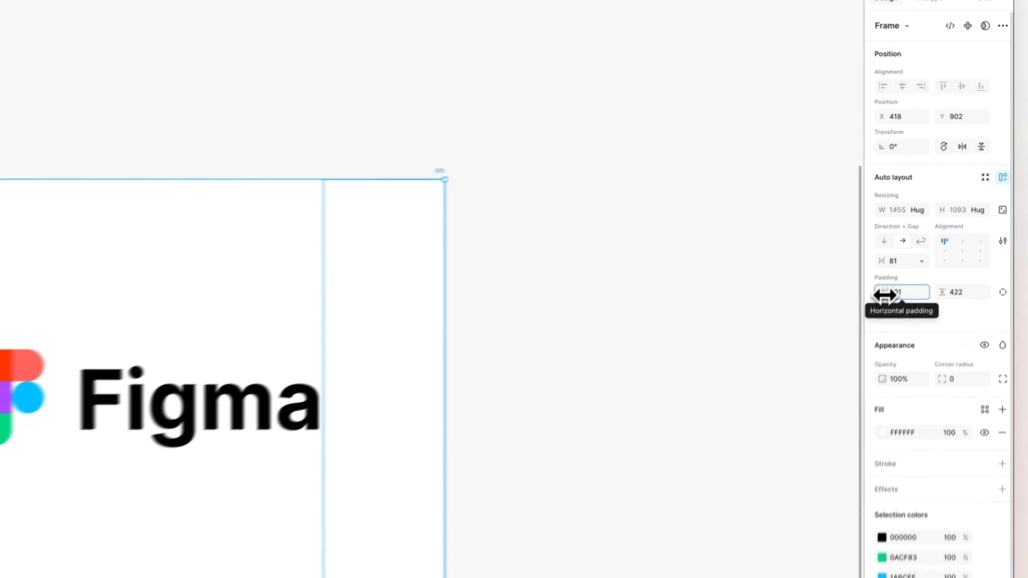
left_click_drag(661, 315, 787, 306)
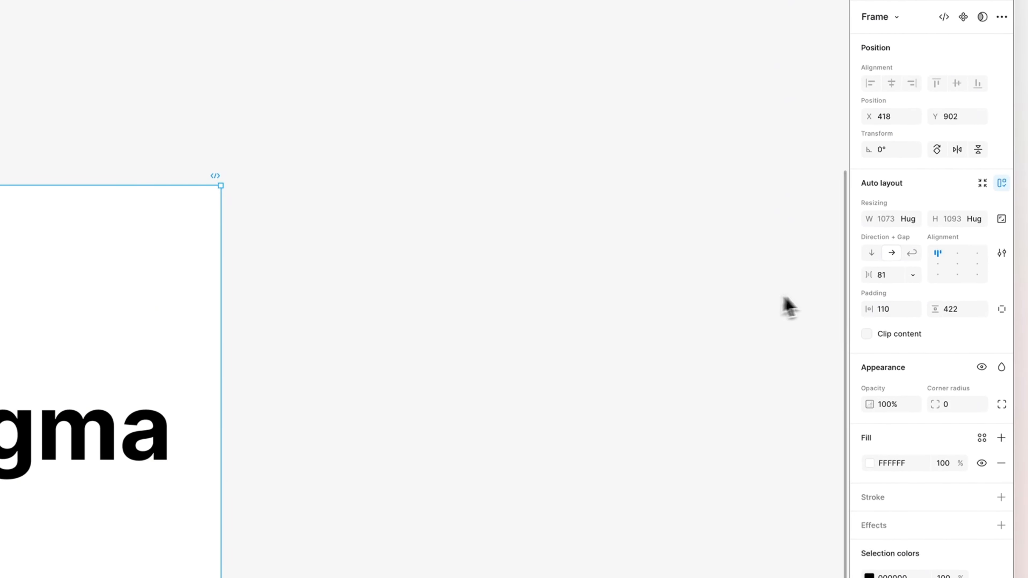
left_click_drag(938, 310, 555, 303)
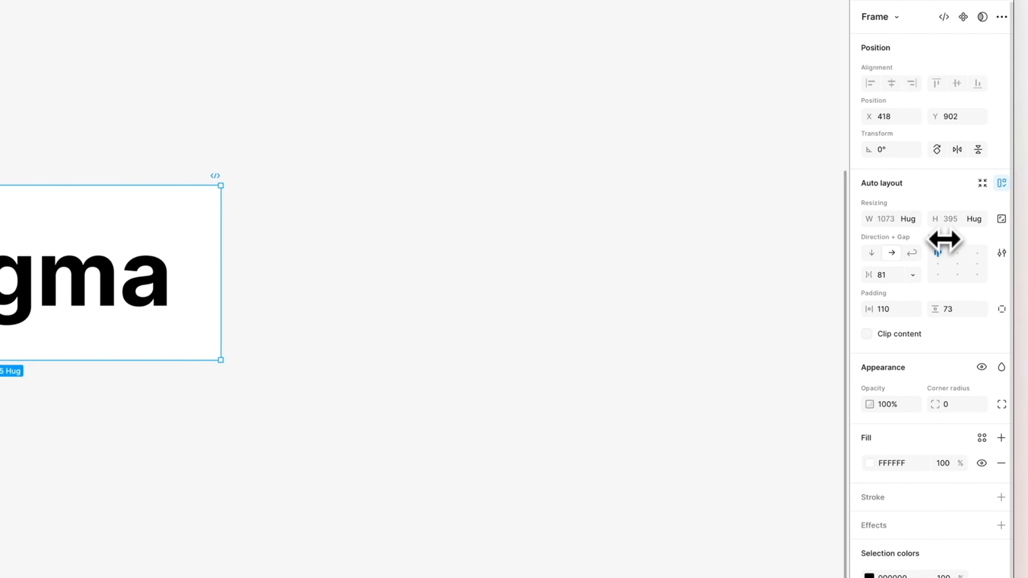
scroll(325, 315, "down", 3)
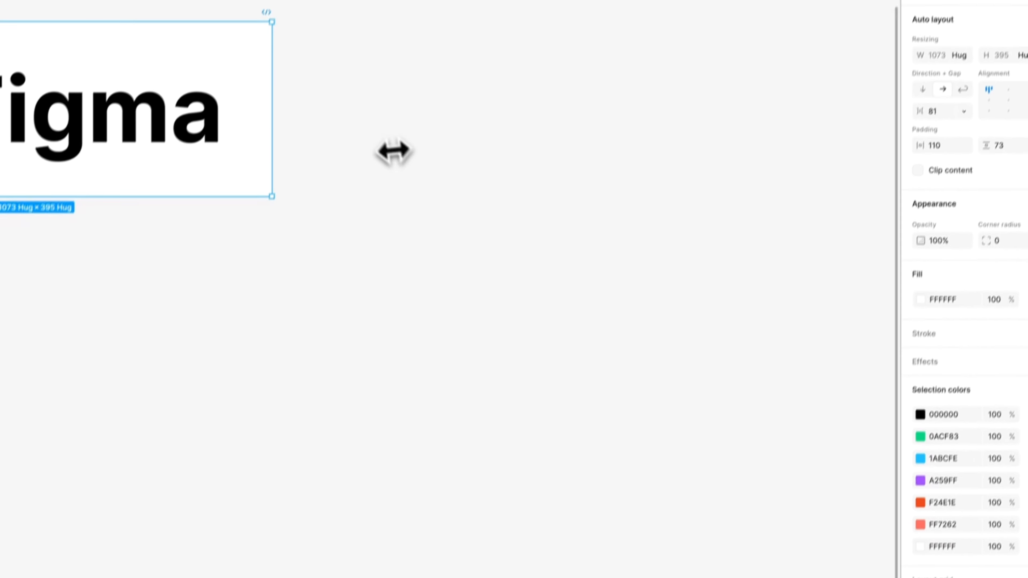
left_click_drag(316, 155, 584, 470)
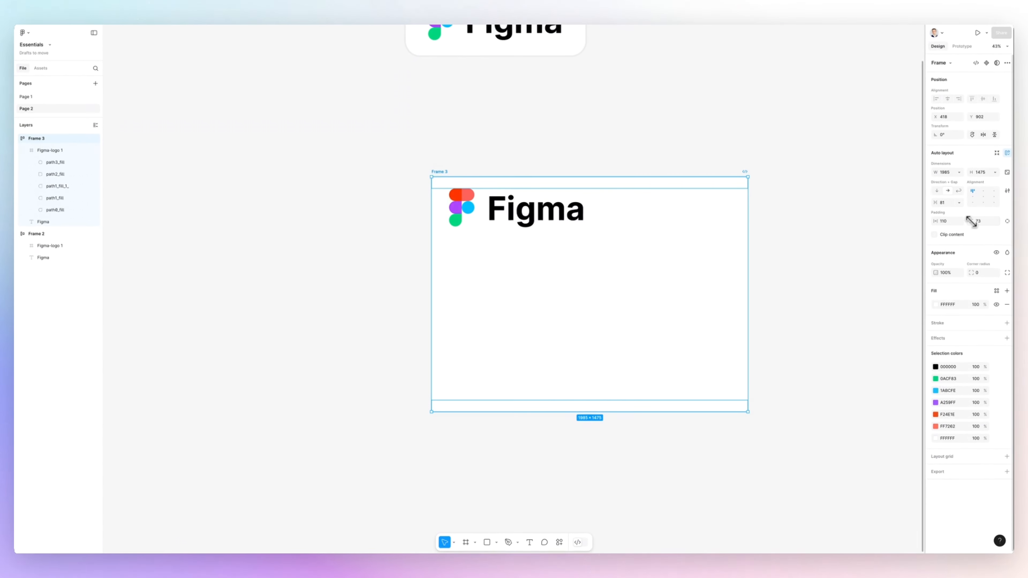
Step: Try centre, edge and corner alignments for Frame 3's contents, ending with the top left alignment
scroll(691, 232, "up", 3)
scroll(736, 223, "right", 2)
scroll(737, 222, "down", 1)
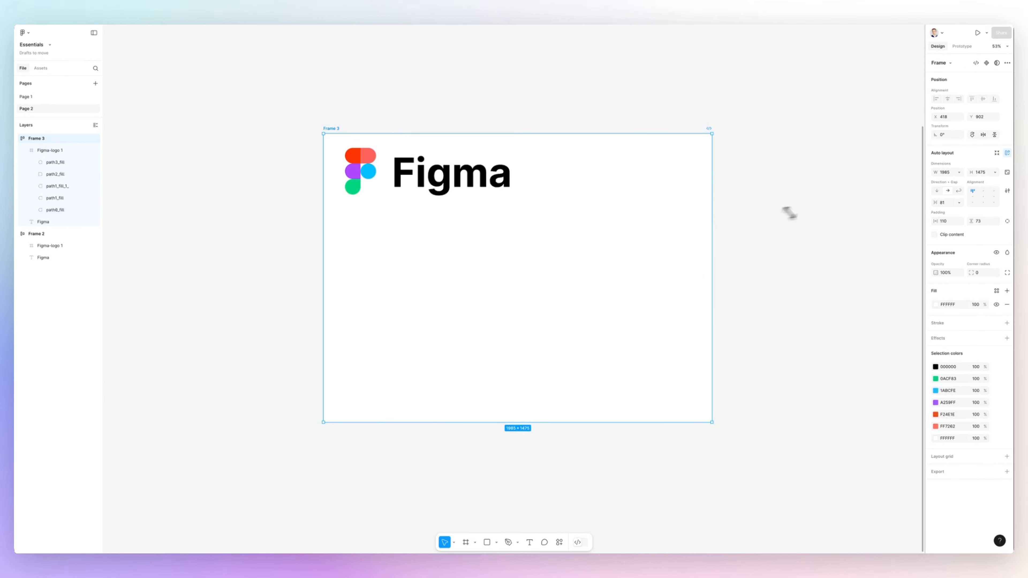
left_click(984, 196)
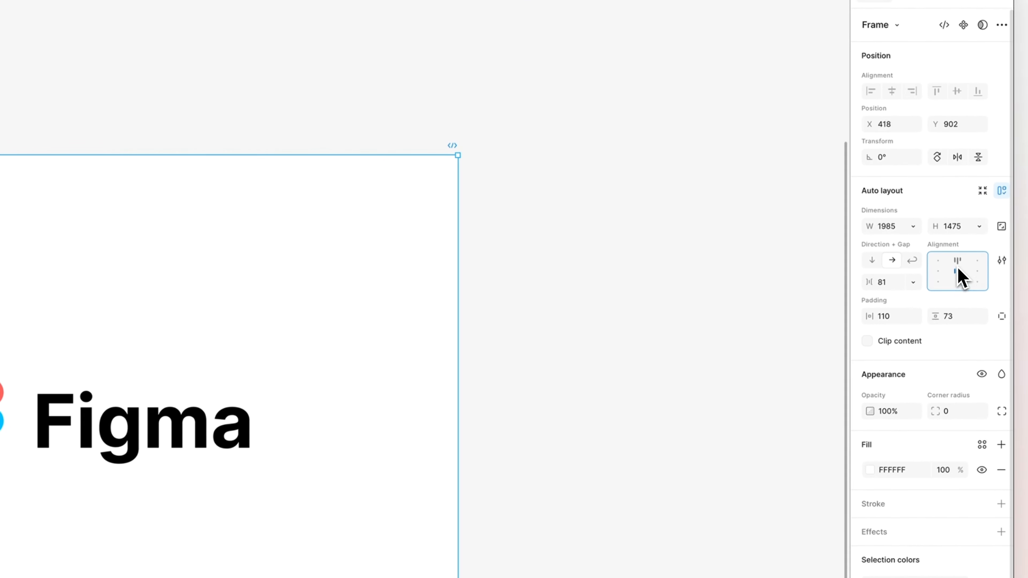
left_click(958, 262)
left_click(977, 263)
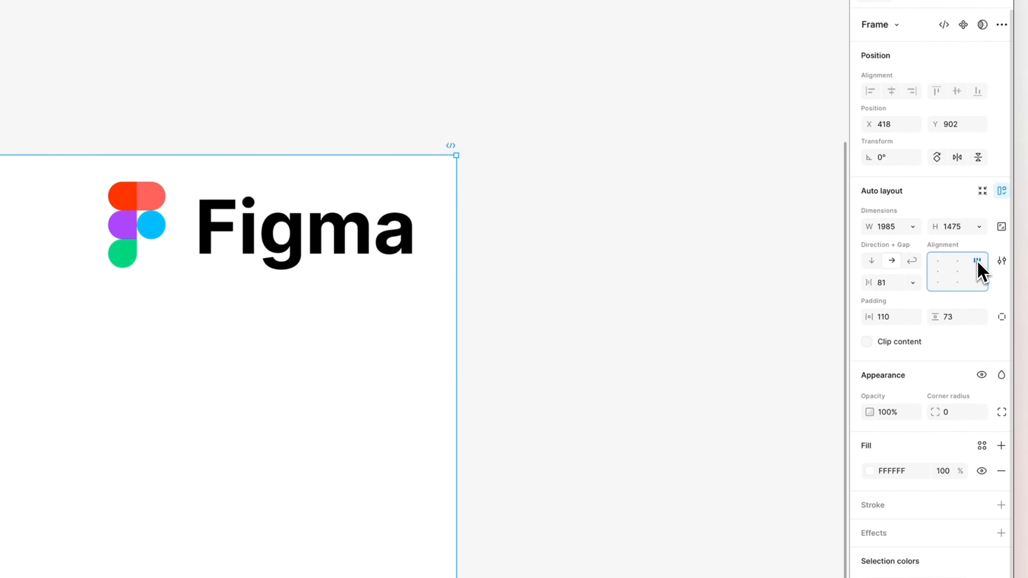
left_click(979, 272)
left_click(979, 285)
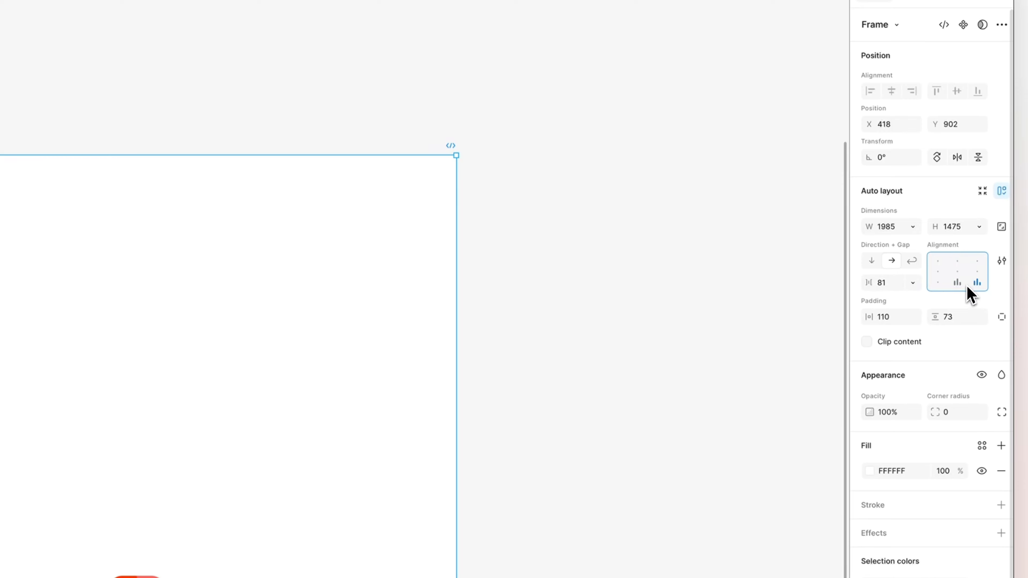
left_click(962, 286)
left_click(938, 282)
left_click(938, 272)
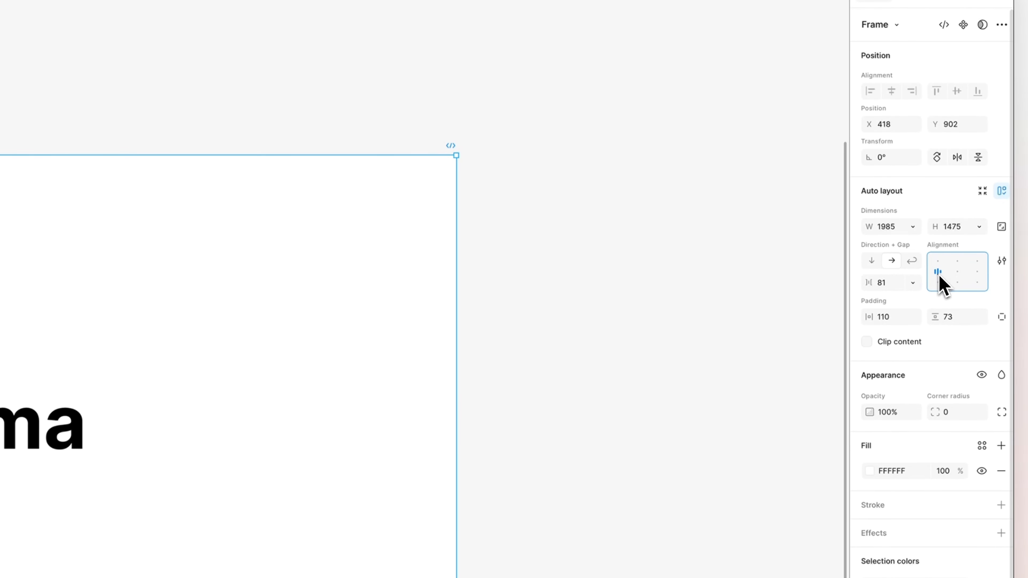
left_click(938, 261)
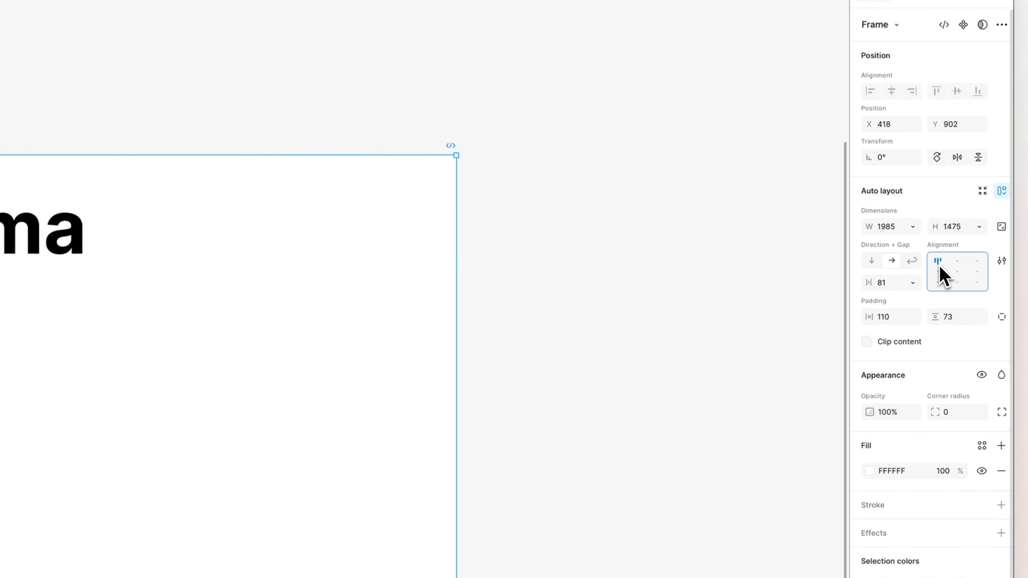
left_click(958, 272)
left_click(962, 263)
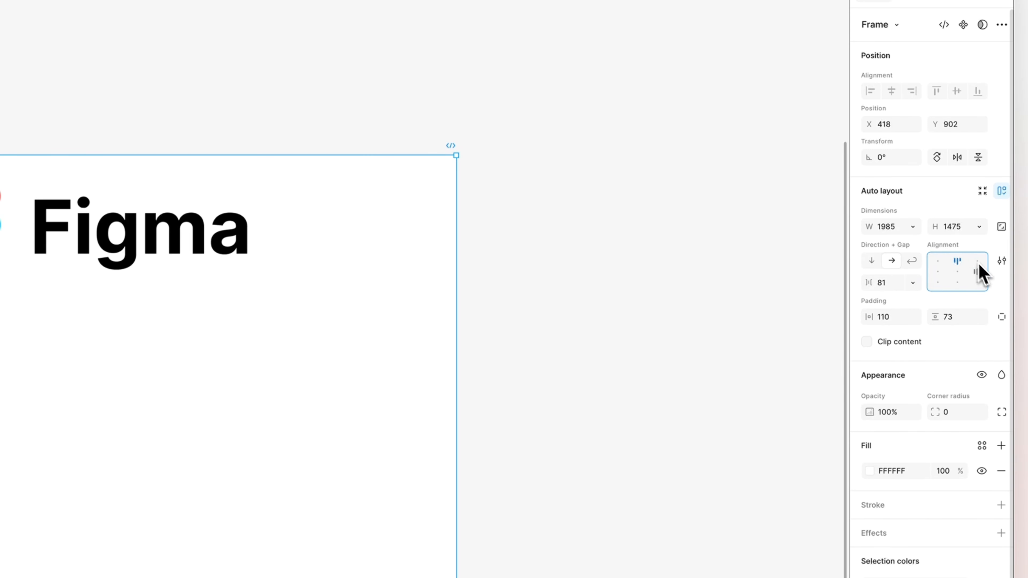
left_click(981, 263)
left_click(978, 272)
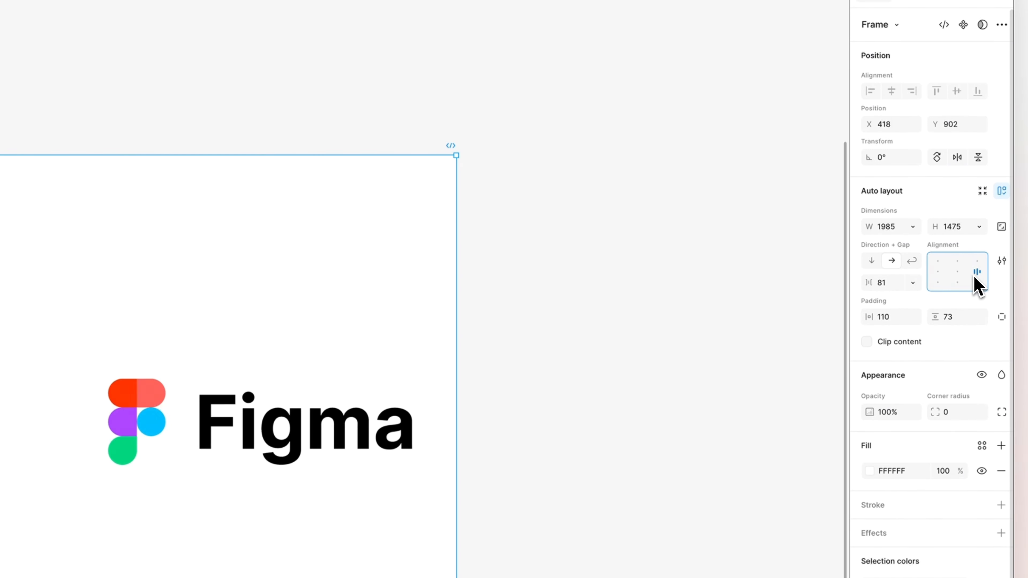
left_click(959, 273)
left_click(938, 261)
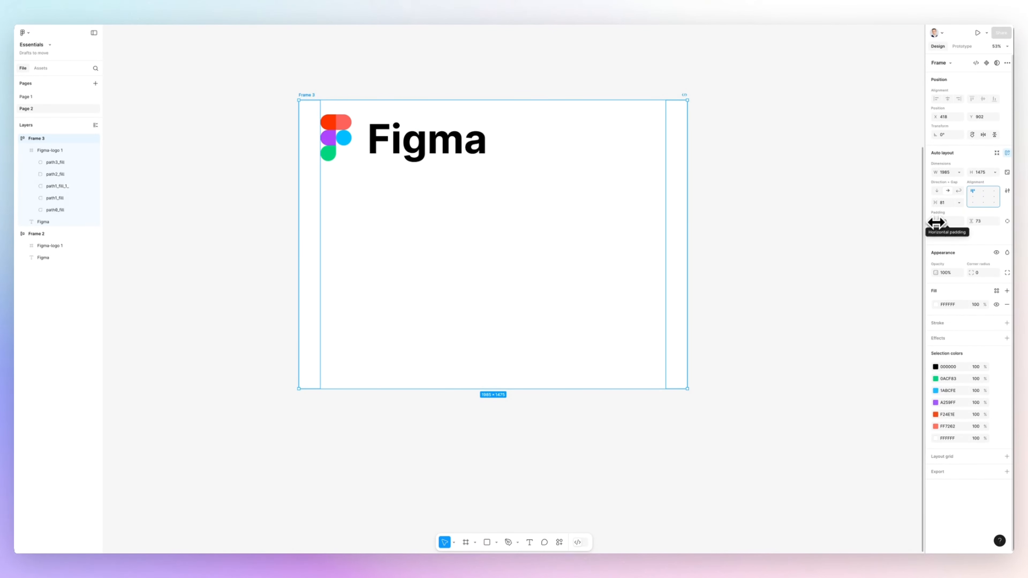
Step: Set Frame 3's padding to 104 horizontally and 96 vertically
mouse_move(937, 222)
left_mouse_down()
mouse_move(996, 222)
mouse_move(932, 222)
left_mouse_up()
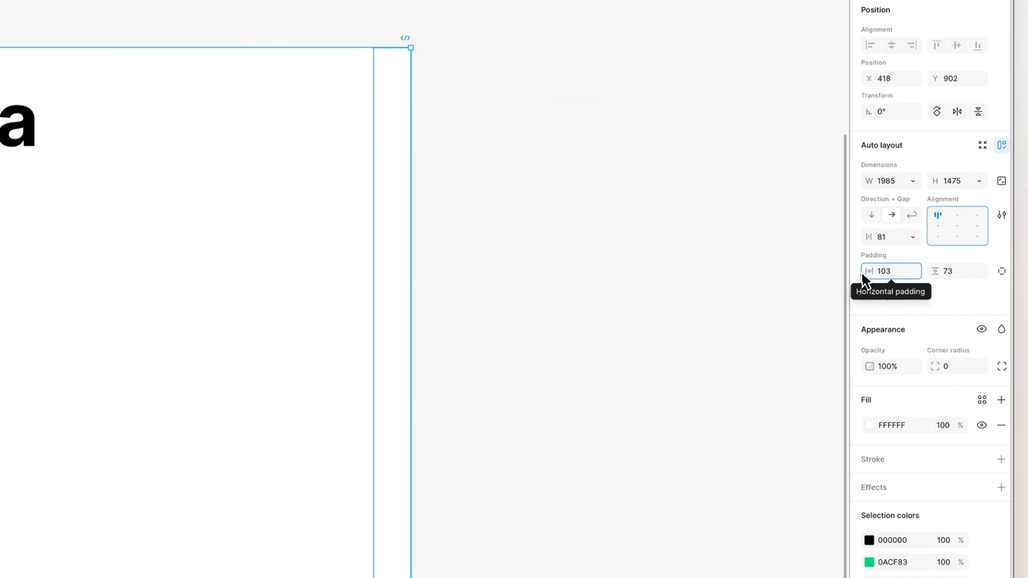
mouse_move(864, 276)
left_mouse_down()
mouse_move(941, 271)
mouse_move(868, 278)
left_mouse_up()
left_click_drag(932, 275, 993, 287)
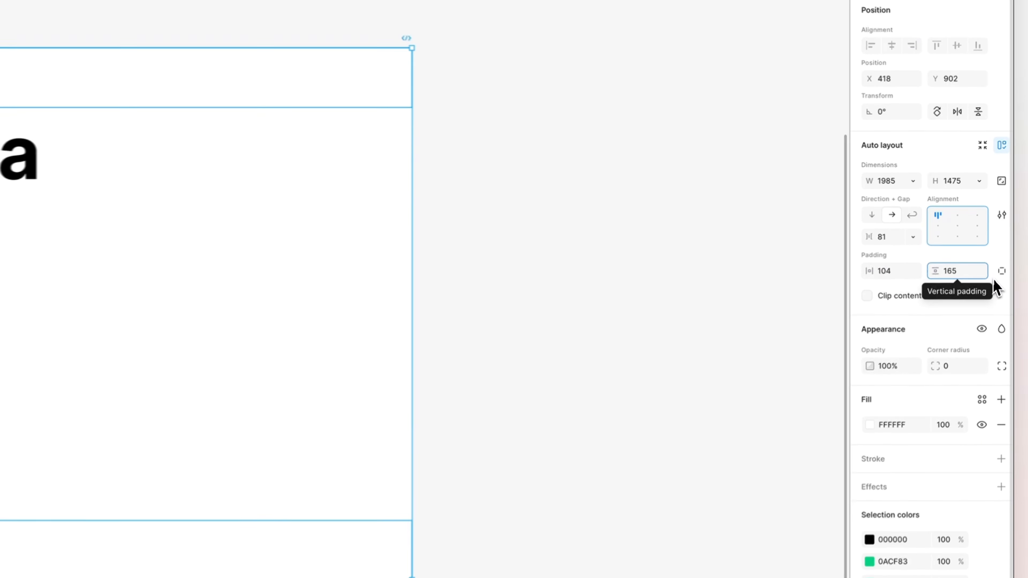
left_click_drag(1003, 230, 996, 225)
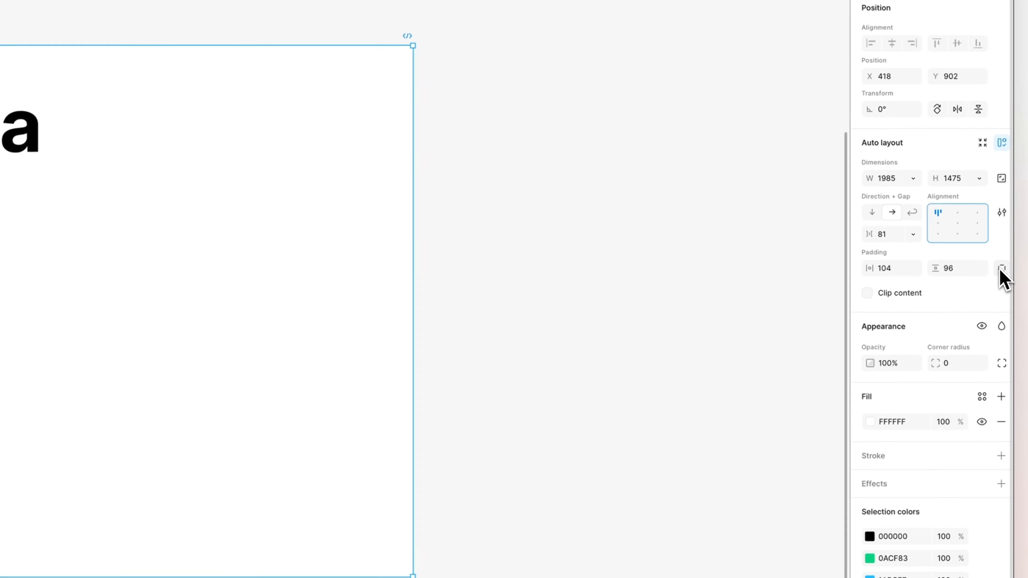
Step: Switch Frame 3 to individual padding and set 160 for the left side and 97 for the top side
left_click(1002, 269)
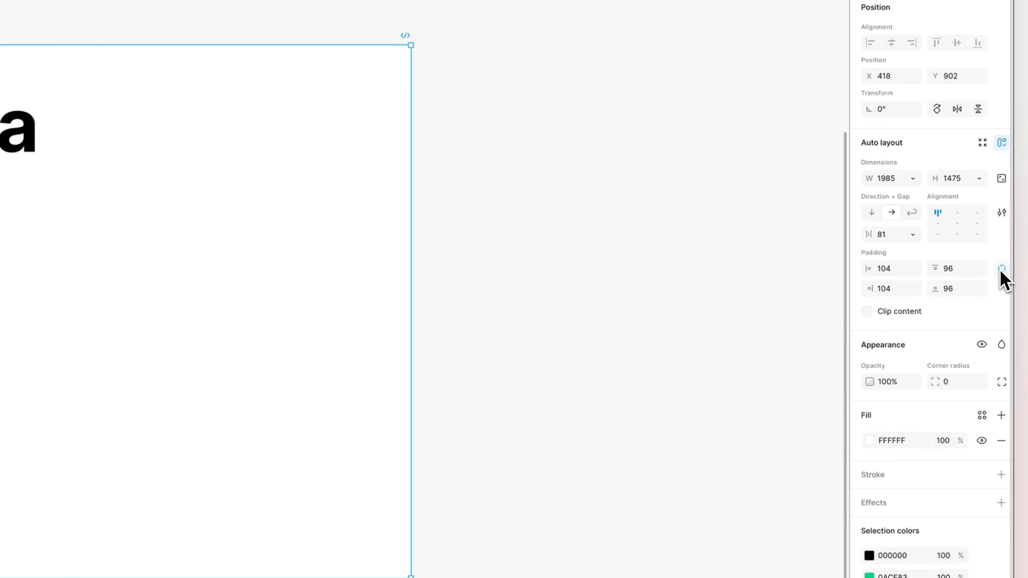
left_click_drag(873, 275, 971, 275)
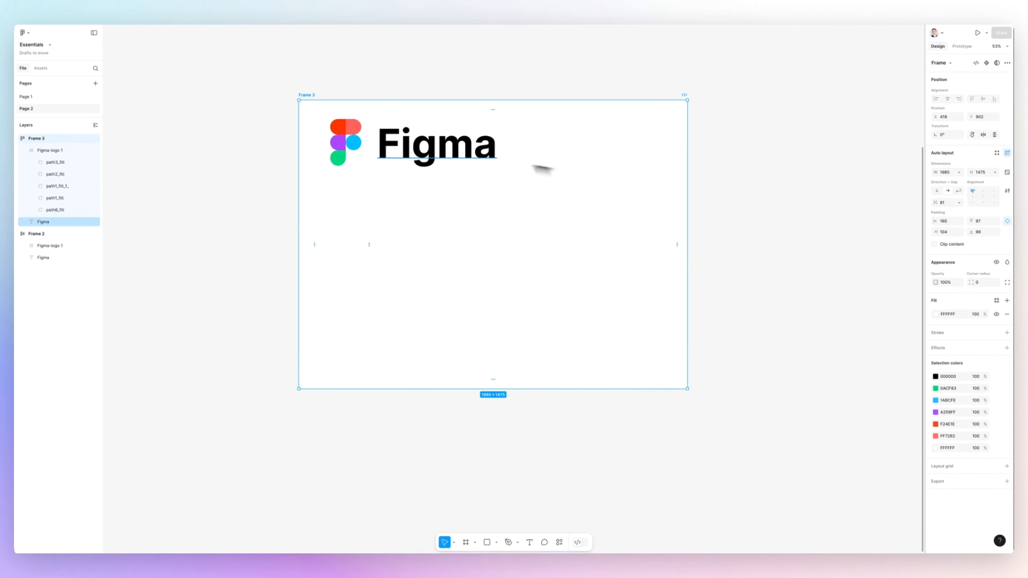
Step: Make the Figma logo ignore Frame 3's auto layout and move it freely below the text, near the frame's middle
left_click(393, 145)
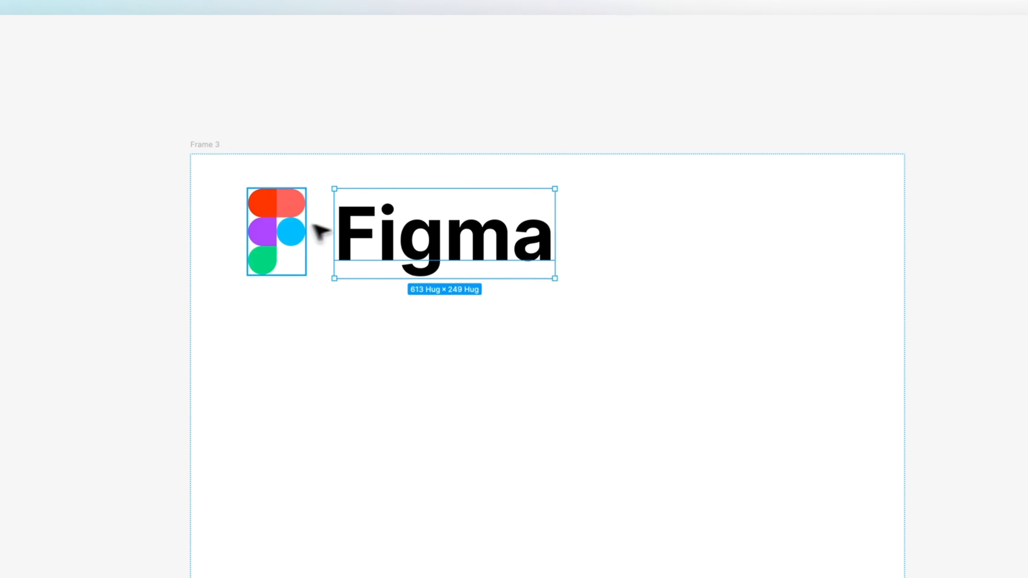
left_click(345, 142)
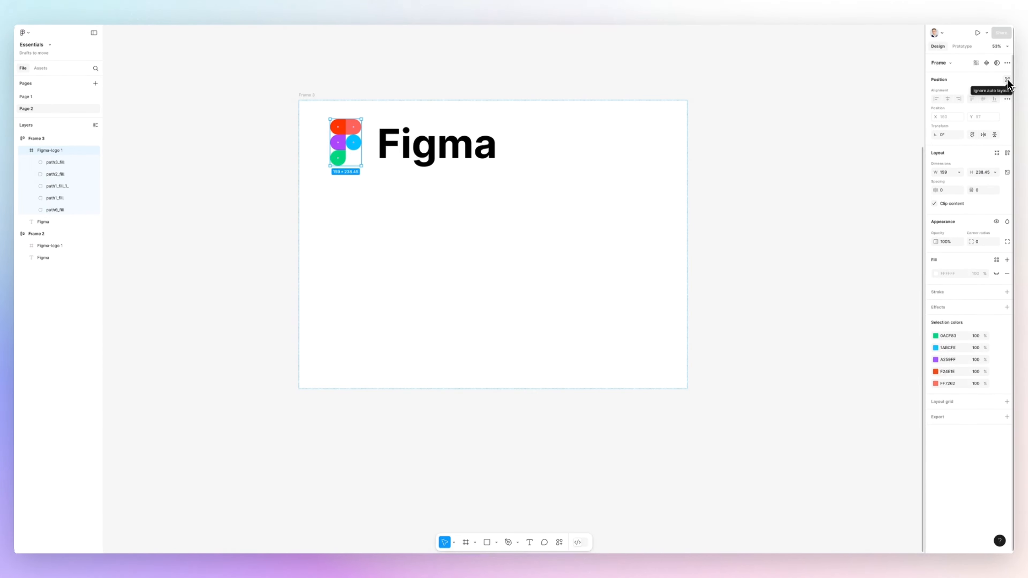
left_click(1008, 80)
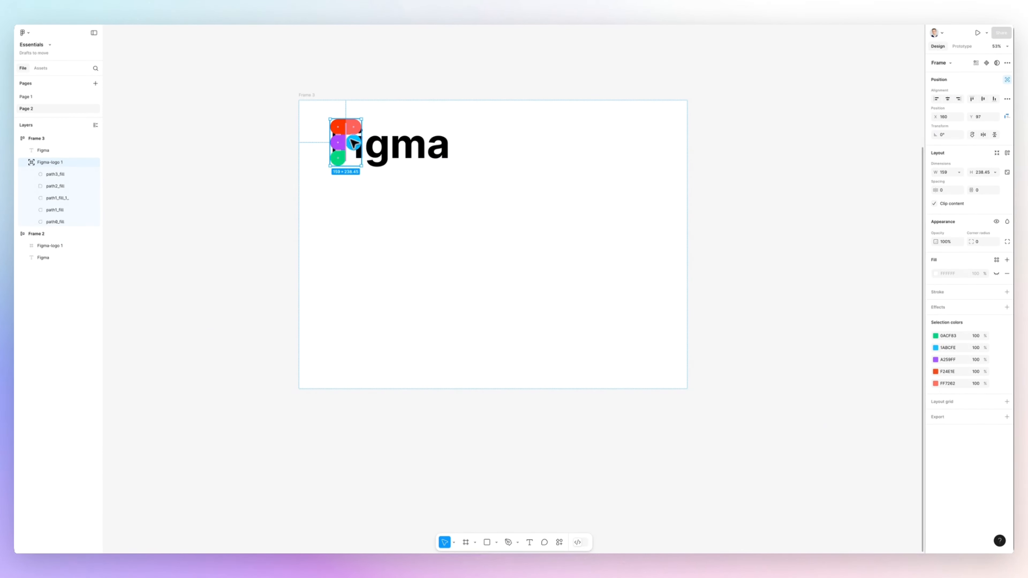
left_click_drag(354, 143, 434, 312)
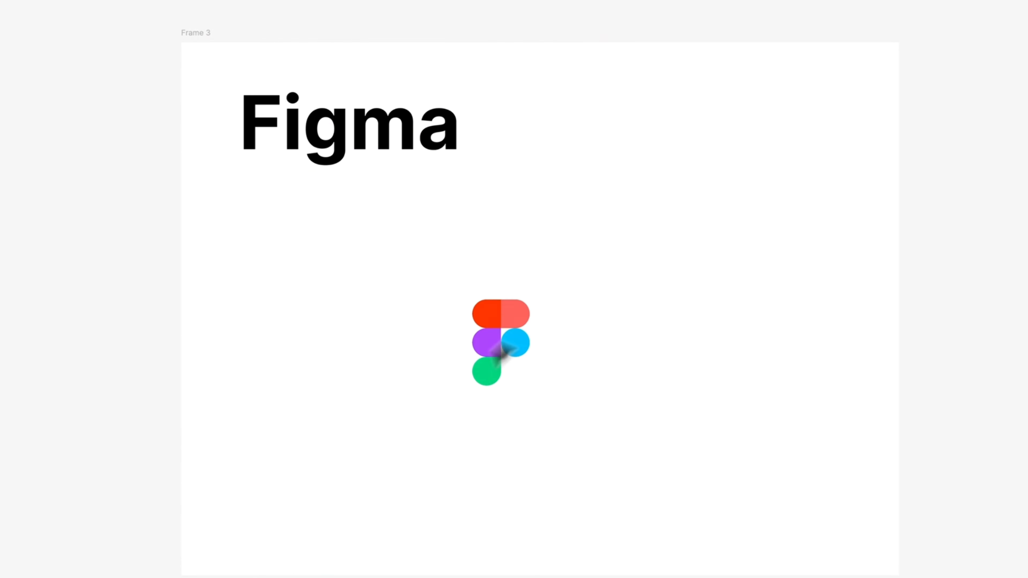